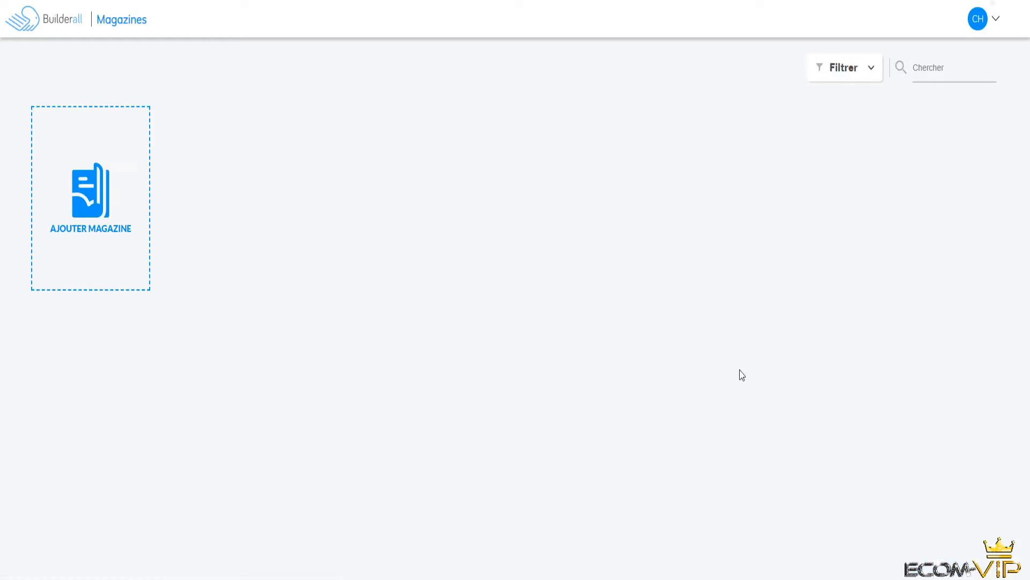
# Start a new magazine with the title "Test" and the description "Test", and continue to the template selection
pyautogui.click(85, 190)
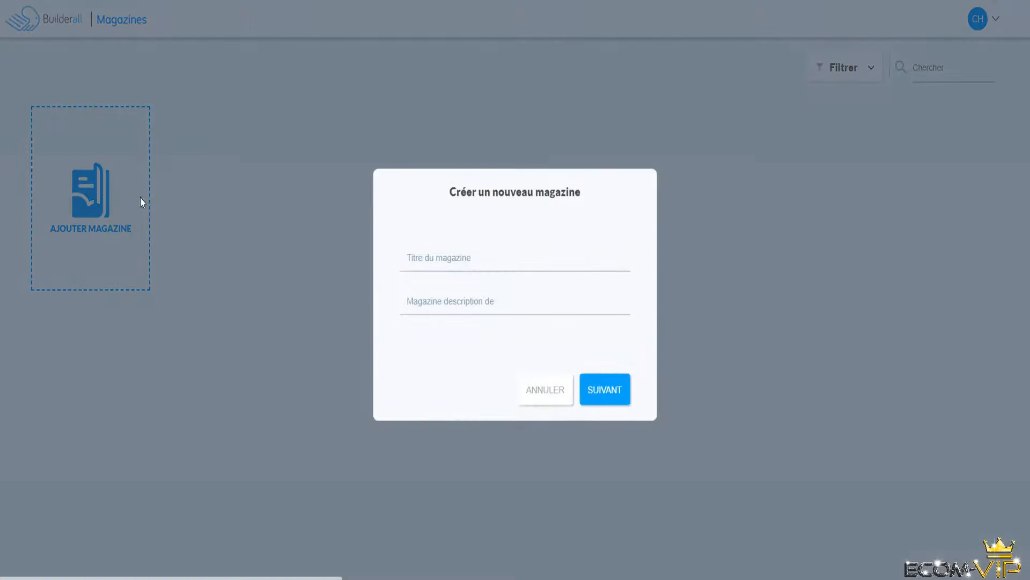
pyautogui.click(477, 256)
pyautogui.click(457, 288)
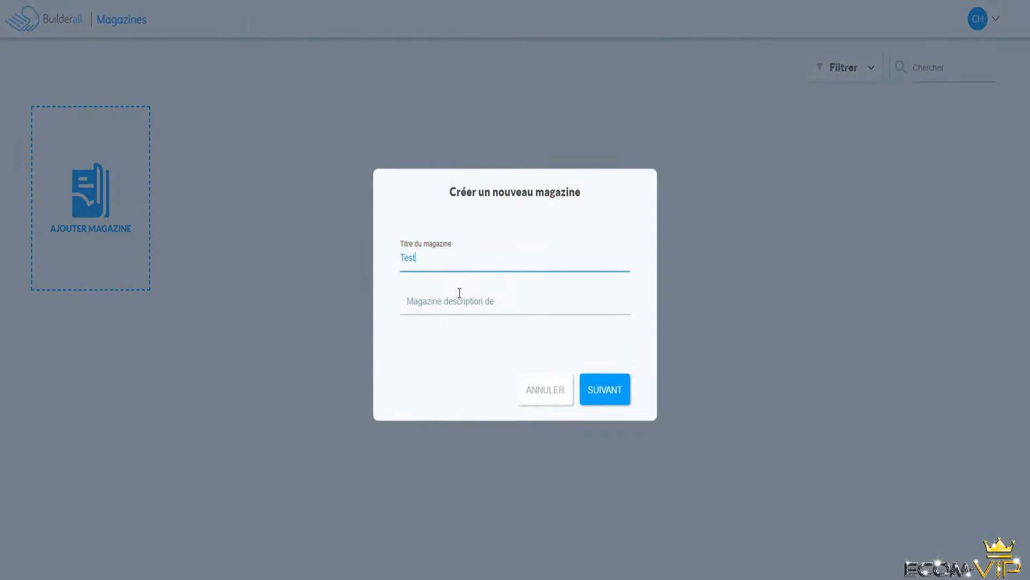
pyautogui.click(457, 302)
pyautogui.click(451, 329)
pyautogui.click(616, 409)
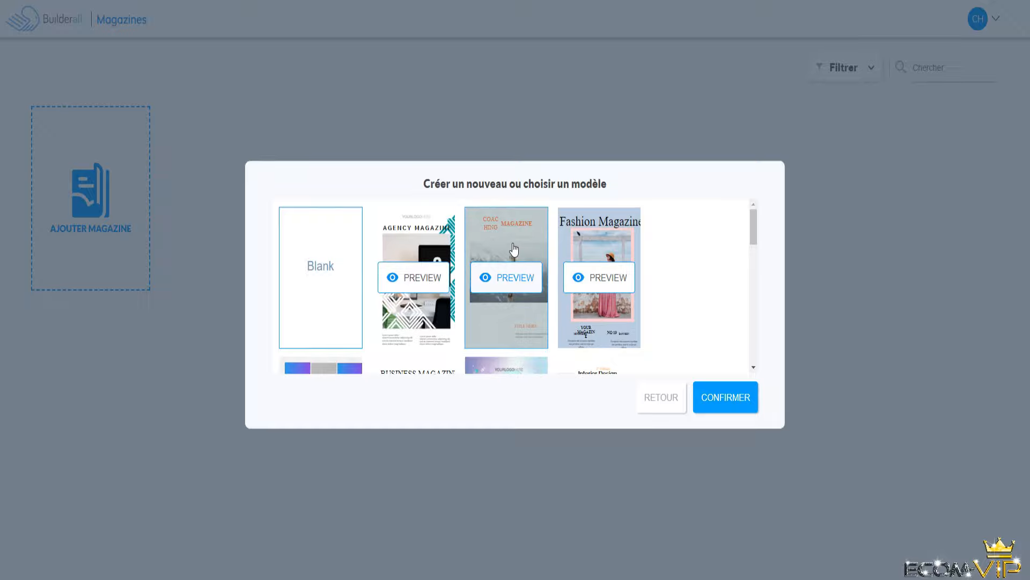
# Browse the gallery of magazine templates from the first designs to the last ones
pyautogui.scroll(-2, 514, 248)
pyautogui.scroll(-1, 514, 249)
pyautogui.scroll(2, 552, 258)
pyautogui.scroll(-3, 594, 272)
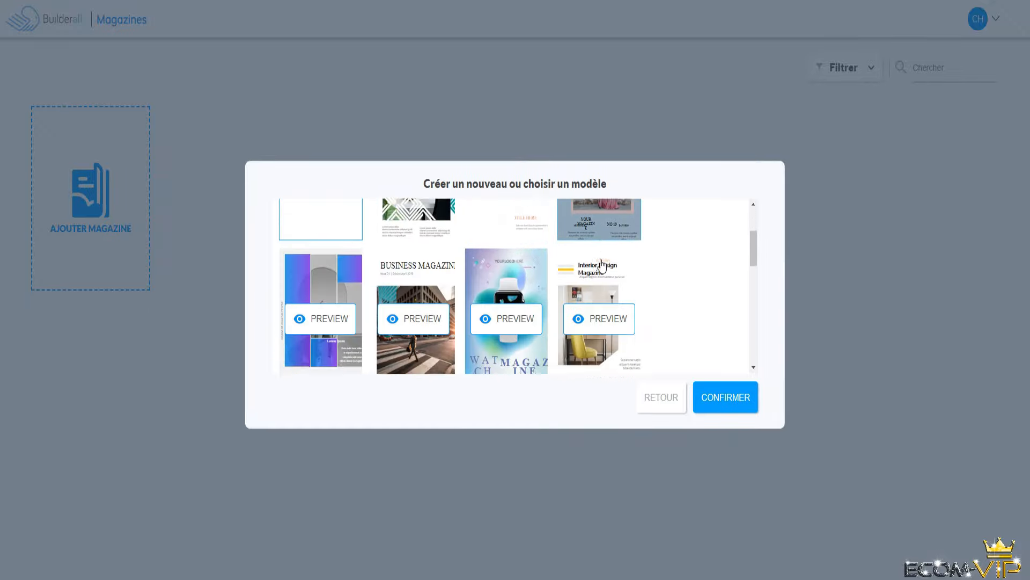
pyautogui.scroll(-5, 601, 264)
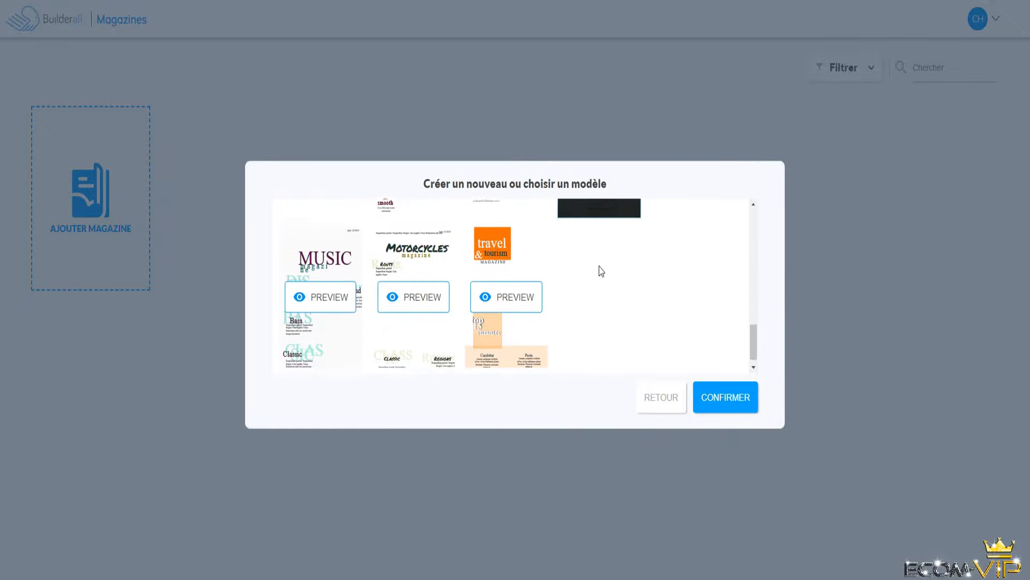
pyautogui.scroll(3, 477, 268)
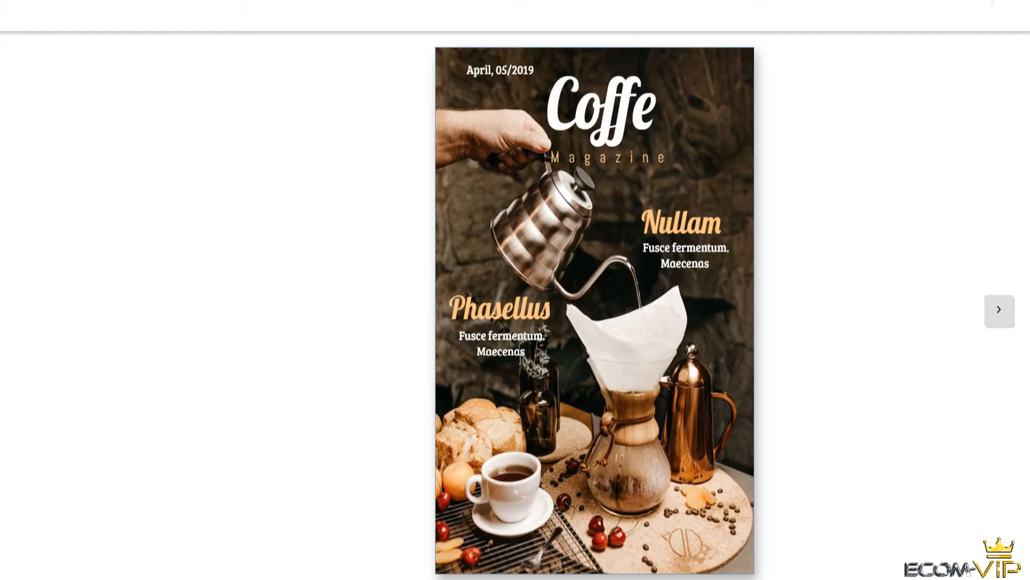
# Preview the Coffe Magazine template and page through its spreads
pyautogui.click(712, 115)
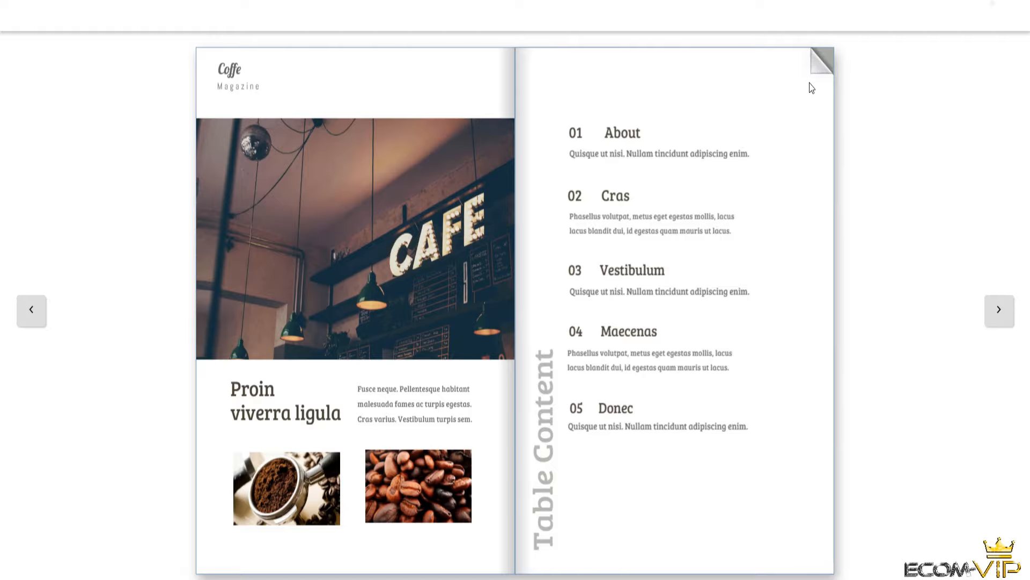
pyautogui.click(788, 100)
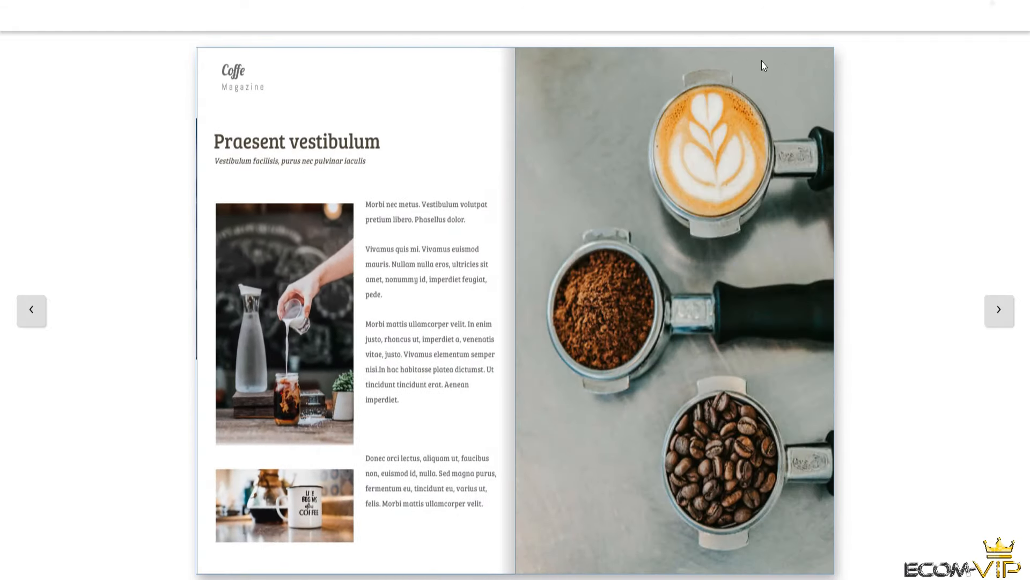
pyautogui.click(810, 79)
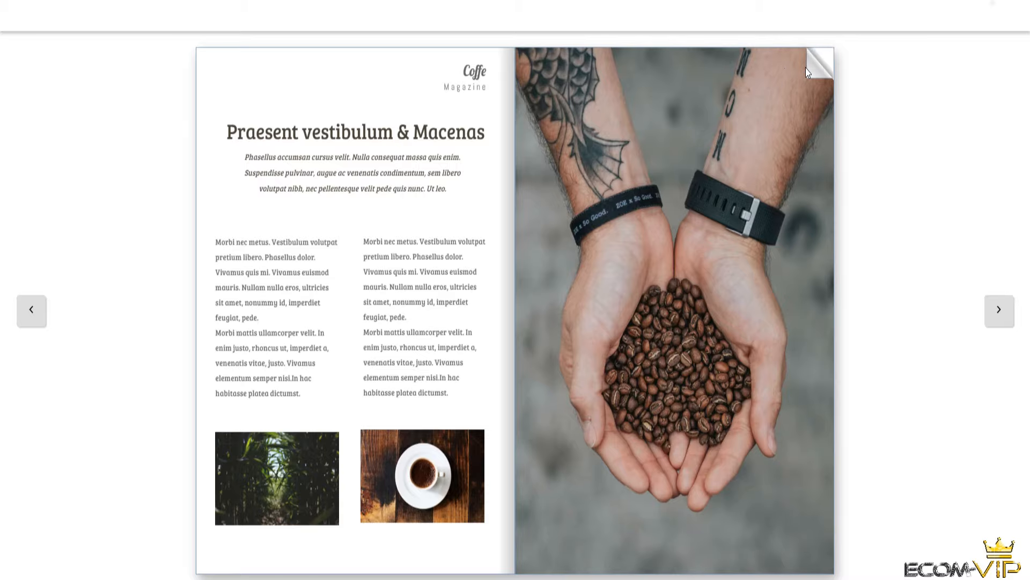
pyautogui.click(802, 78)
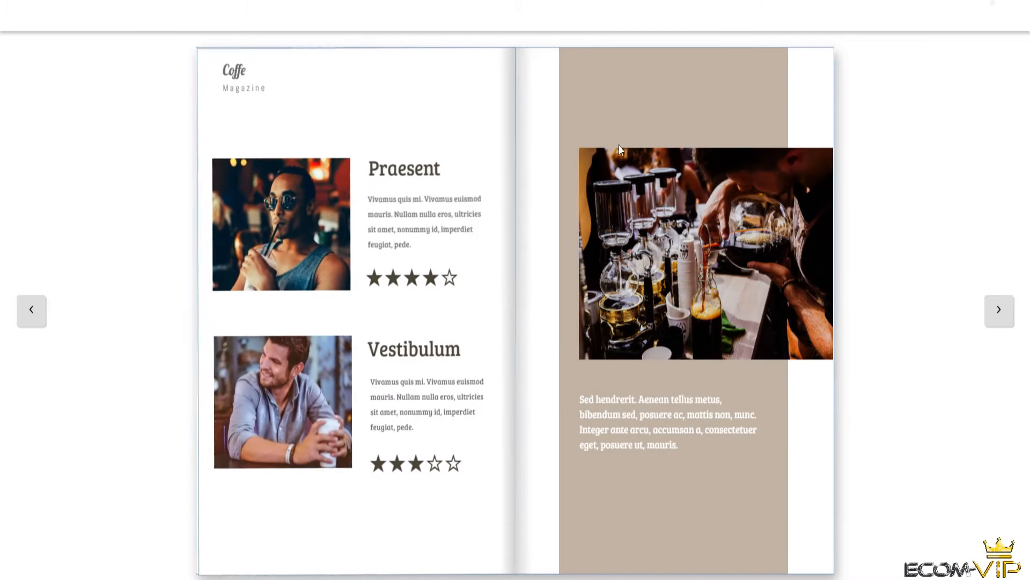
pyautogui.moveTo(796, 68)
pyautogui.click(775, 84)
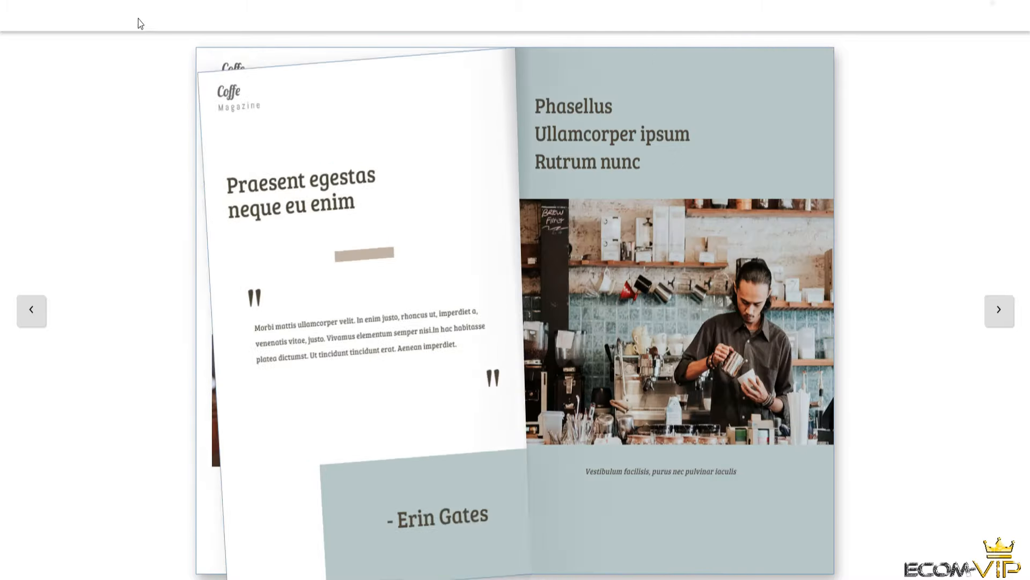
pyautogui.moveTo(775, 75); pyautogui.dragTo(720, 80)
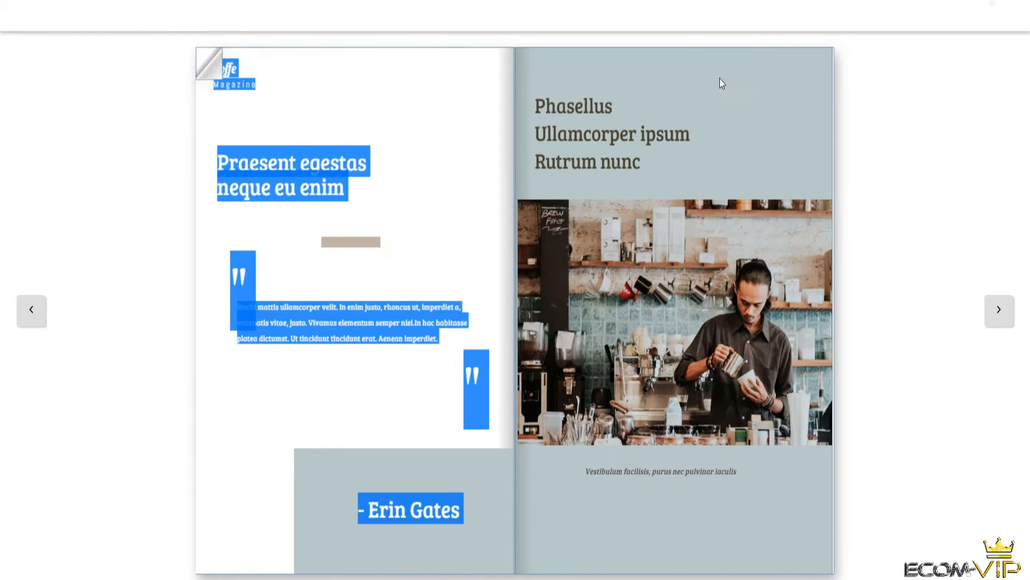
pyautogui.click(797, 84)
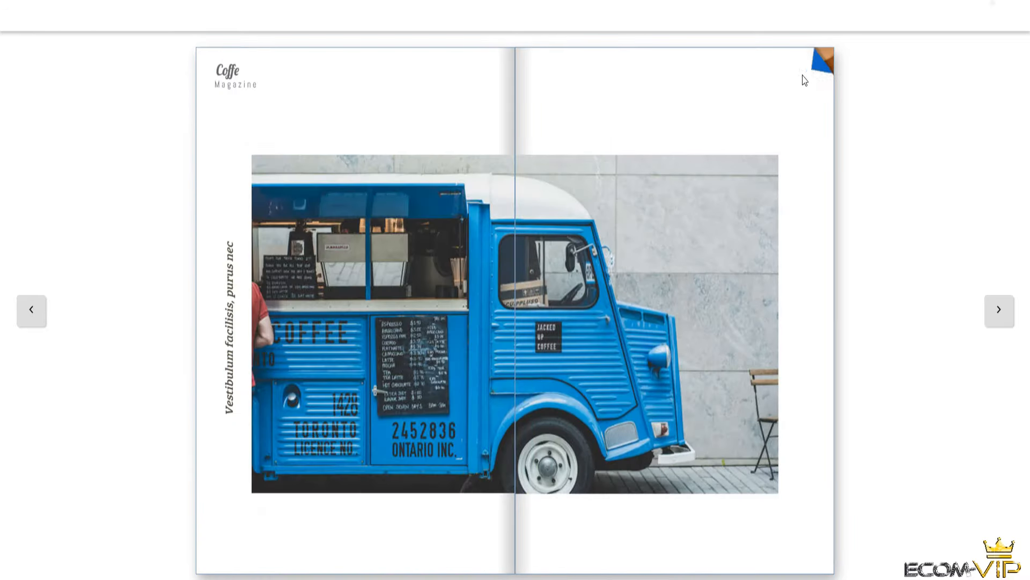
pyautogui.click(803, 76)
pyautogui.moveTo(806, 68); pyautogui.dragTo(564, 140)
pyautogui.click(32, 315)
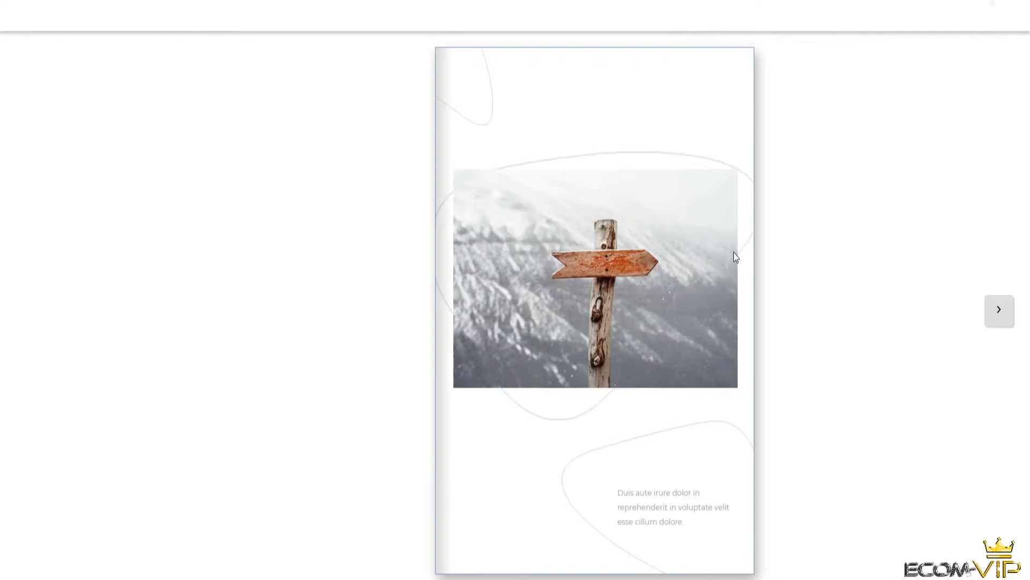
# Page through the preview of the coaching magazine template with the wooden signpost cover
pyautogui.moveTo(731, 78)
pyautogui.moveTo(751, 60); pyautogui.dragTo(535, 222)
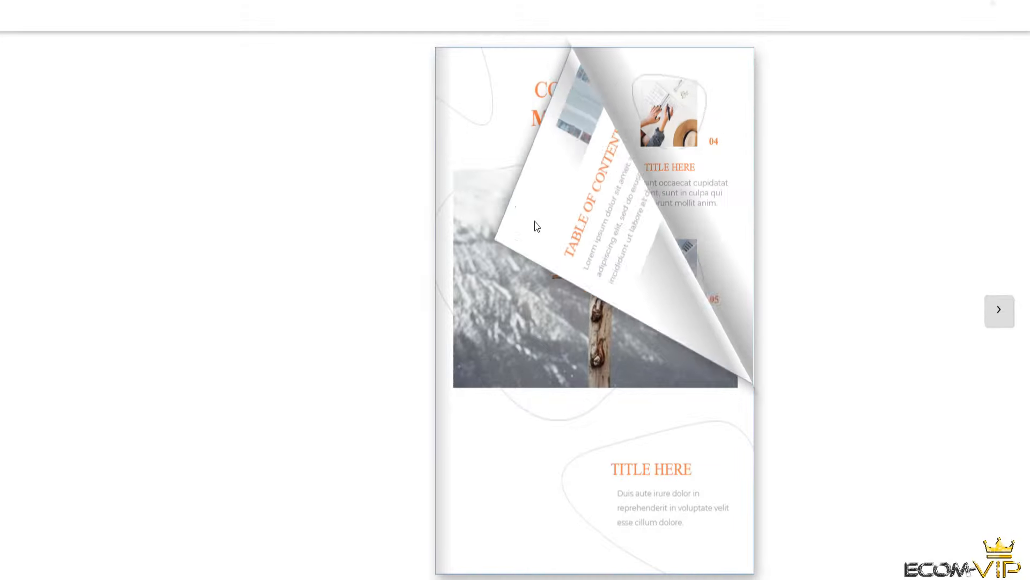
pyautogui.click(999, 311)
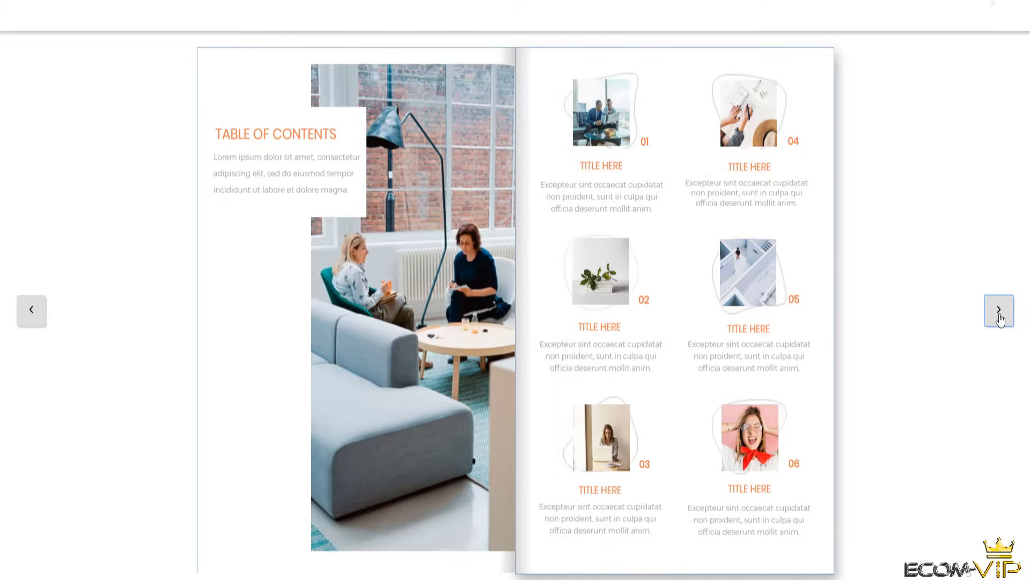
pyautogui.click(999, 311)
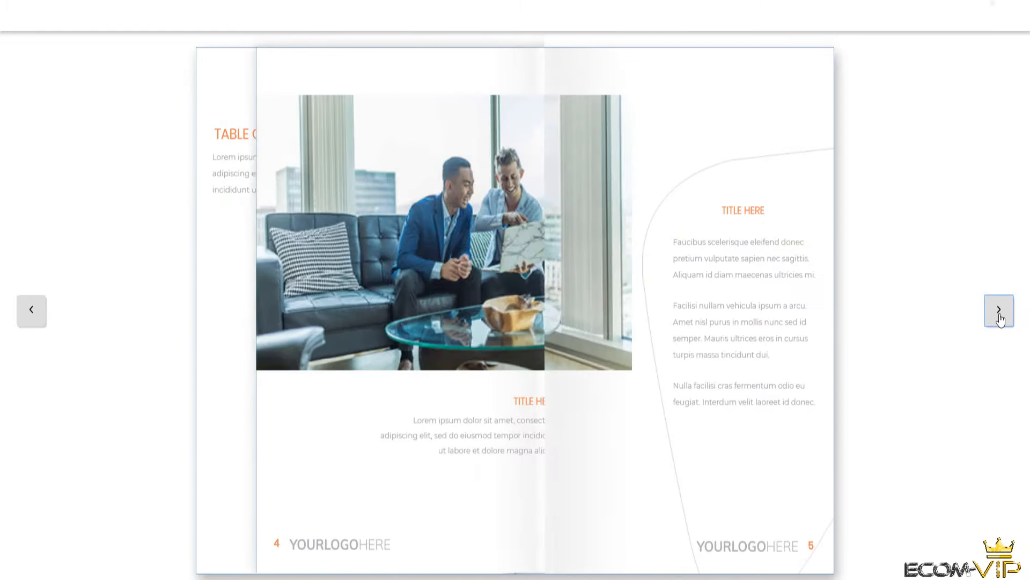
pyautogui.click(999, 311)
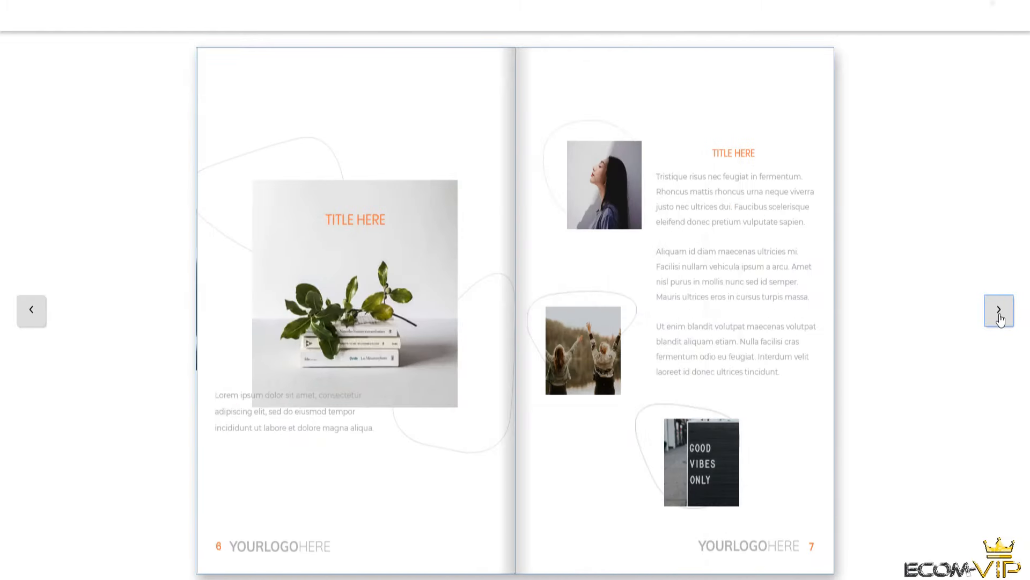
pyautogui.click(999, 311)
pyautogui.click(1000, 311)
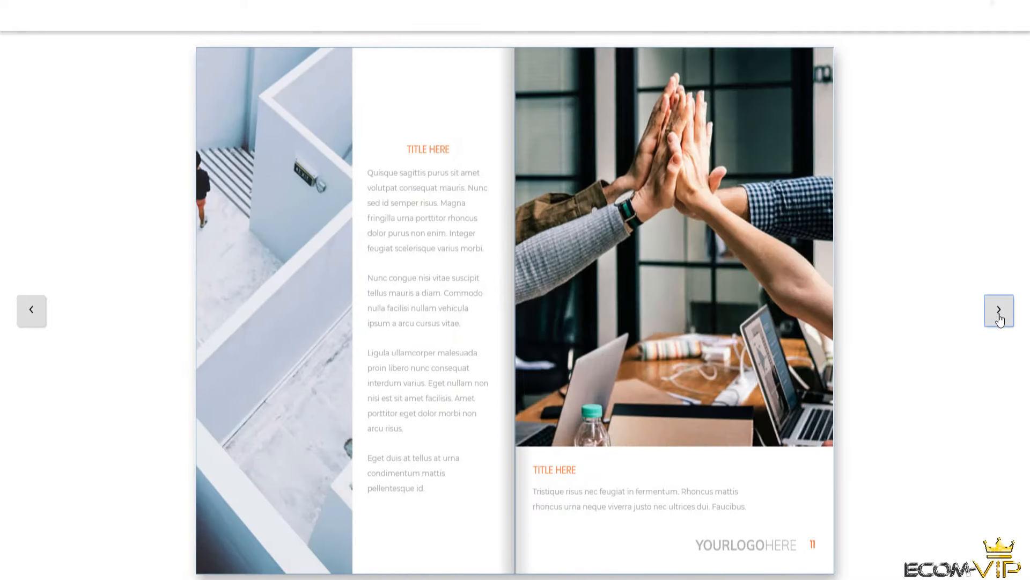
pyautogui.click(1000, 311)
pyautogui.click(1000, 312)
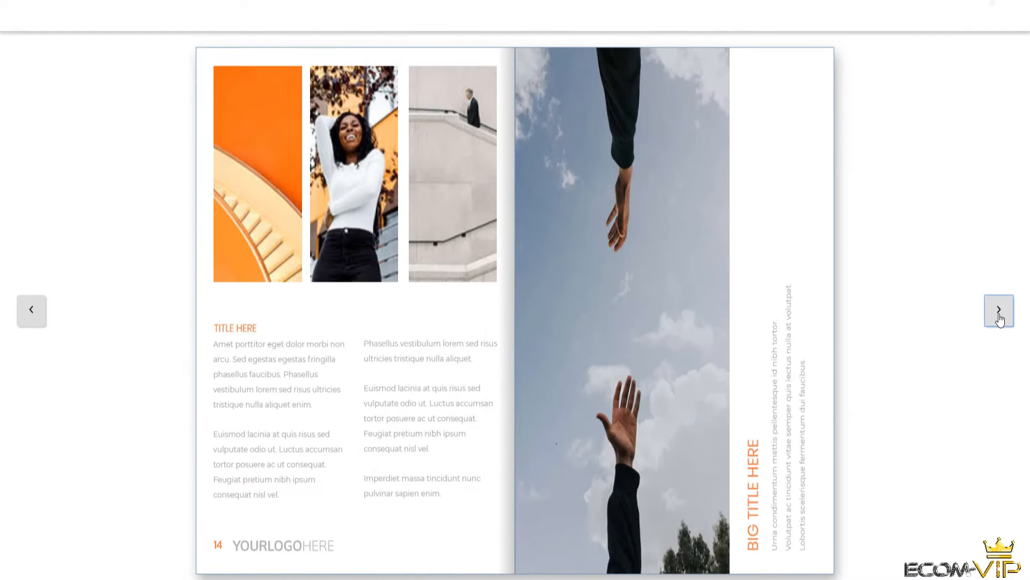
pyautogui.click(1000, 314)
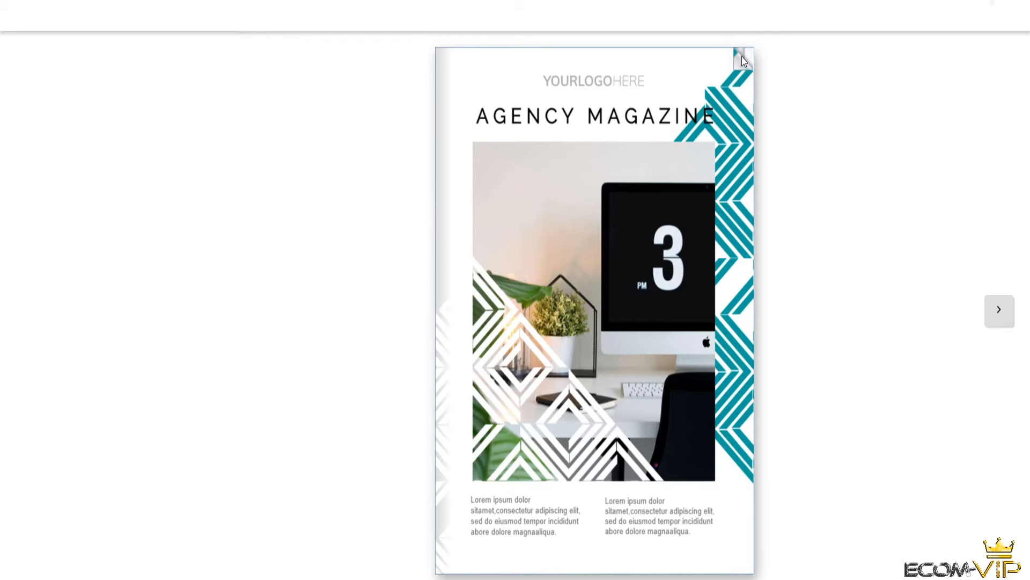
# Page through the preview of the Agency Magazine template from its cover to the closing pages
pyautogui.moveTo(741, 56); pyautogui.dragTo(15, 212)
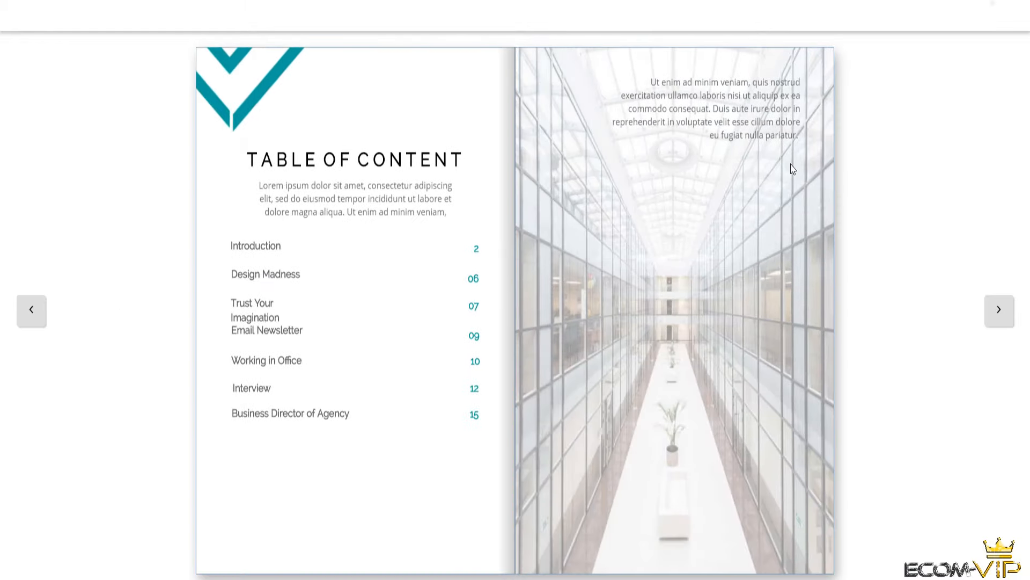
pyautogui.click(1000, 312)
pyautogui.click(999, 311)
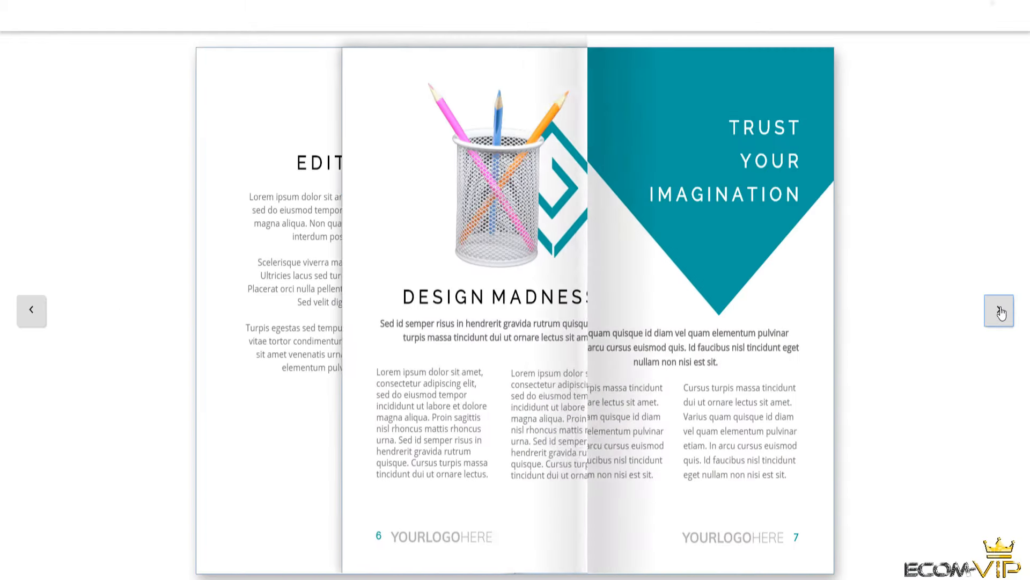
pyautogui.click(1000, 311)
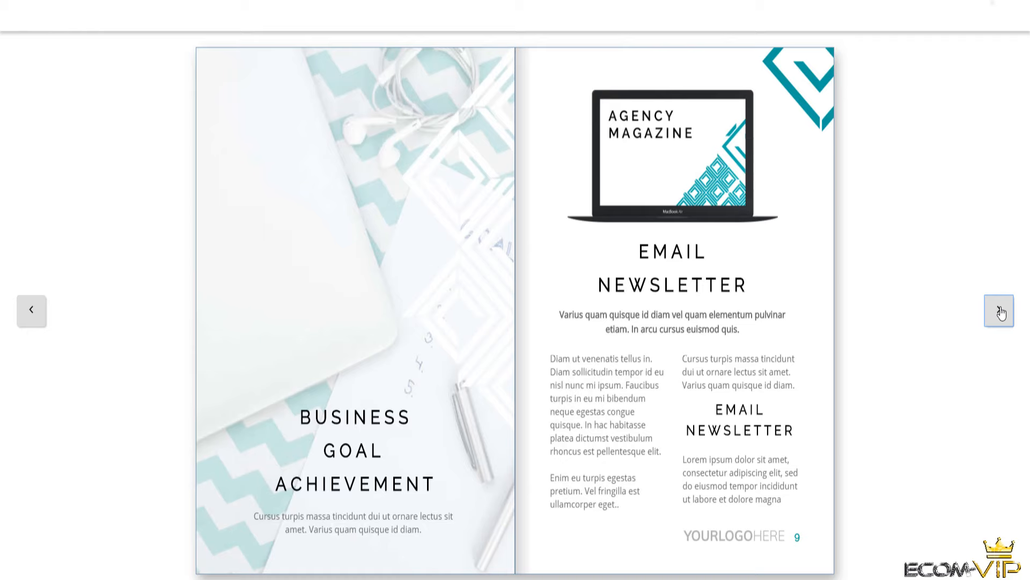
pyautogui.click(999, 311)
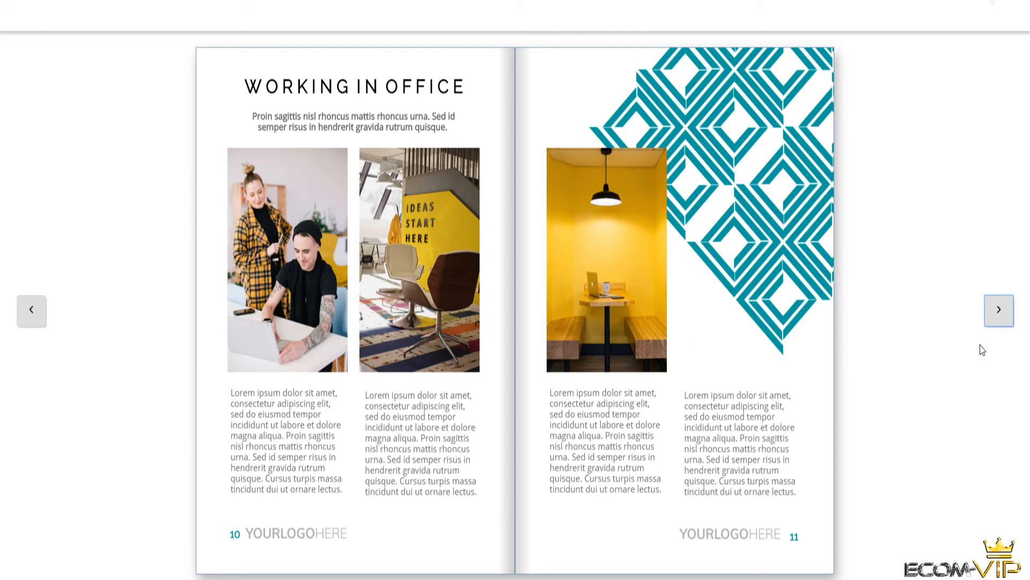
pyautogui.click(1003, 320)
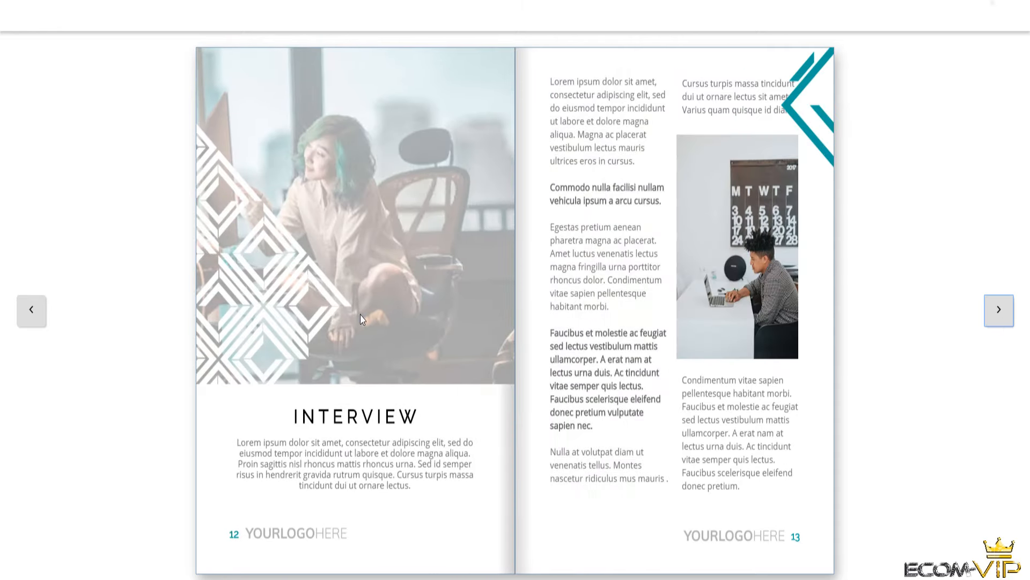
pyautogui.click(992, 316)
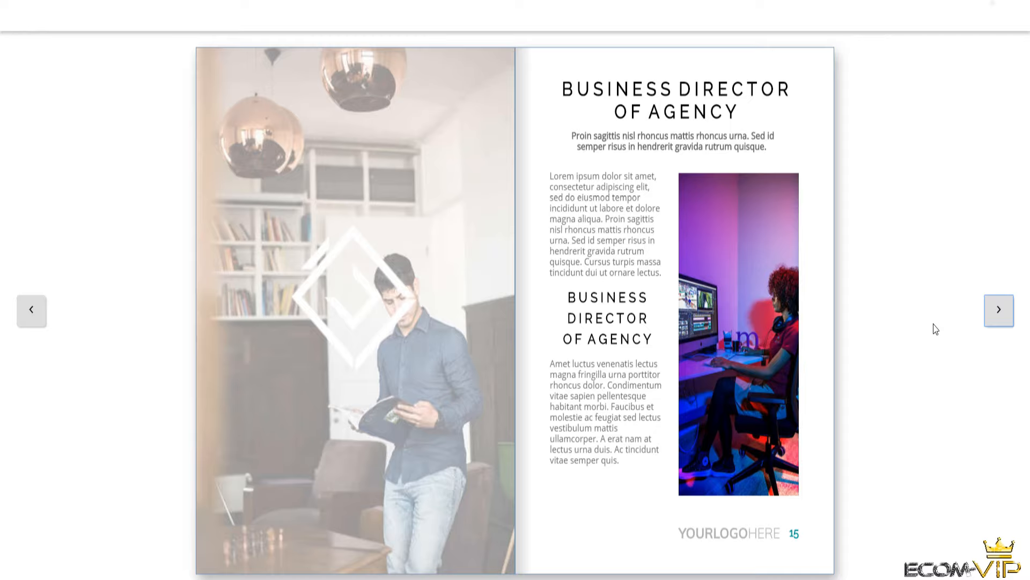
pyautogui.click(997, 309)
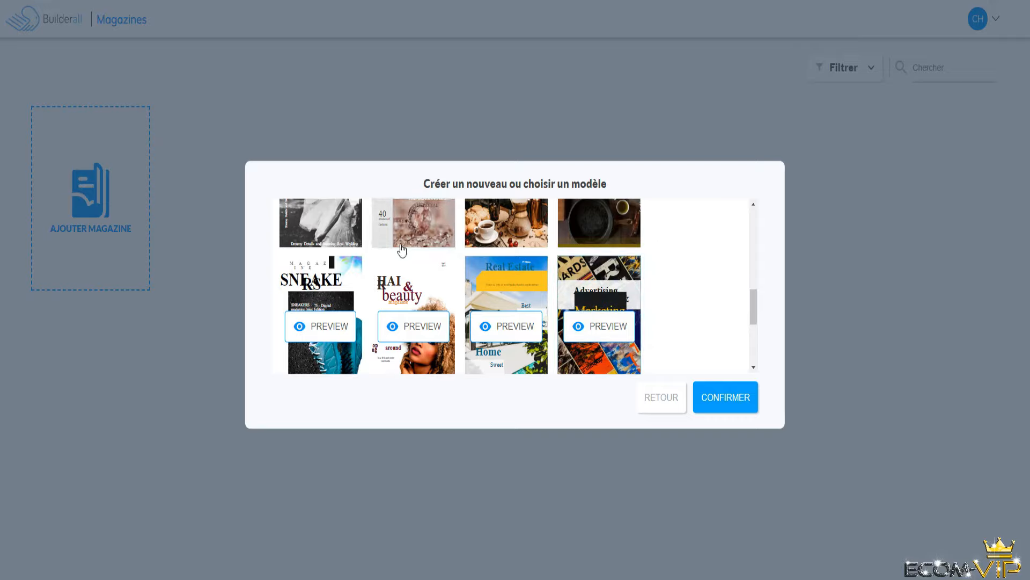
# Choose the Wedding Magazine template and confirm the creation of the new magazine
pyautogui.scroll(-2, 403, 248)
pyautogui.scroll(7, 403, 249)
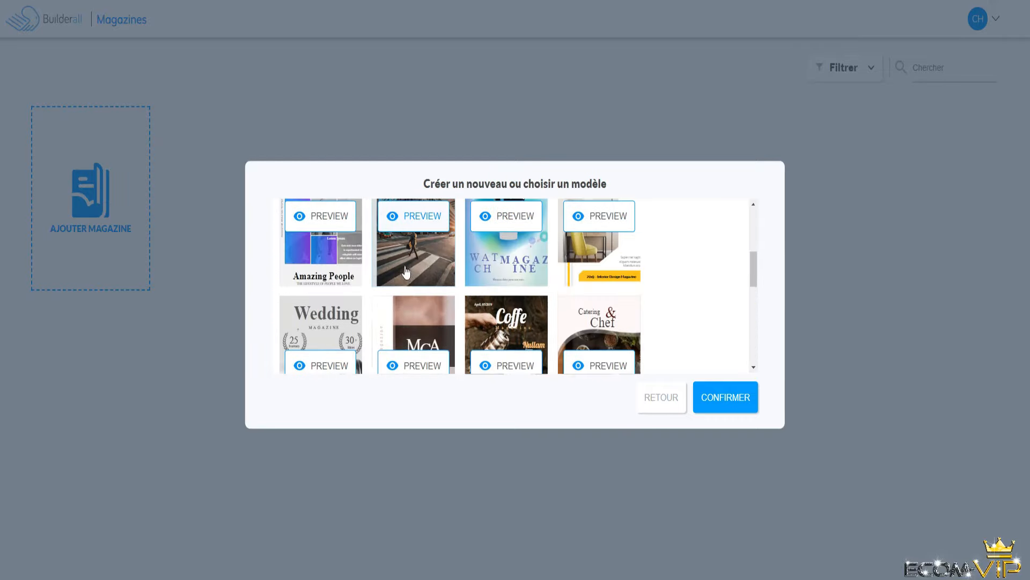
pyautogui.scroll(-2, 347, 263)
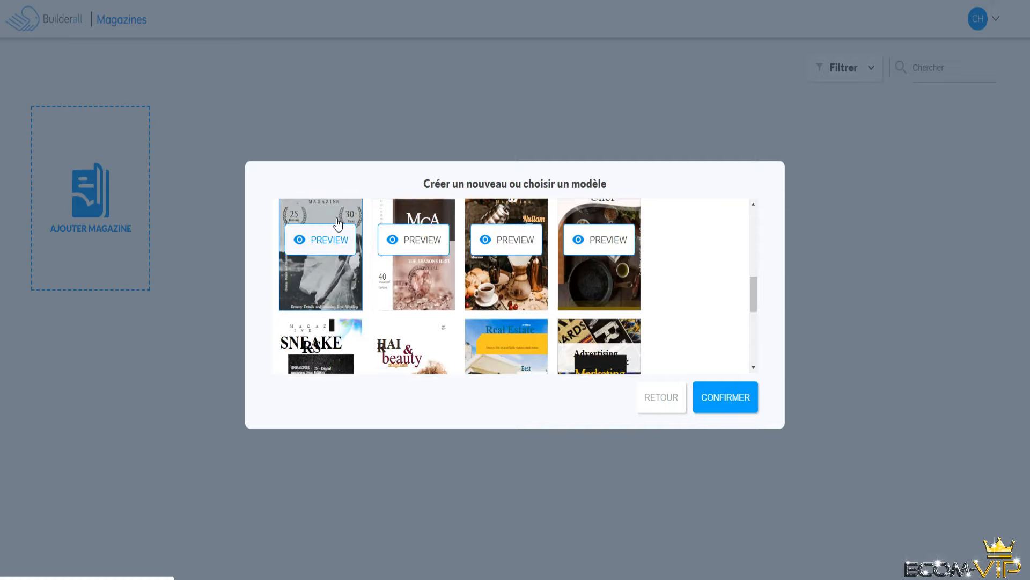
pyautogui.click(719, 402)
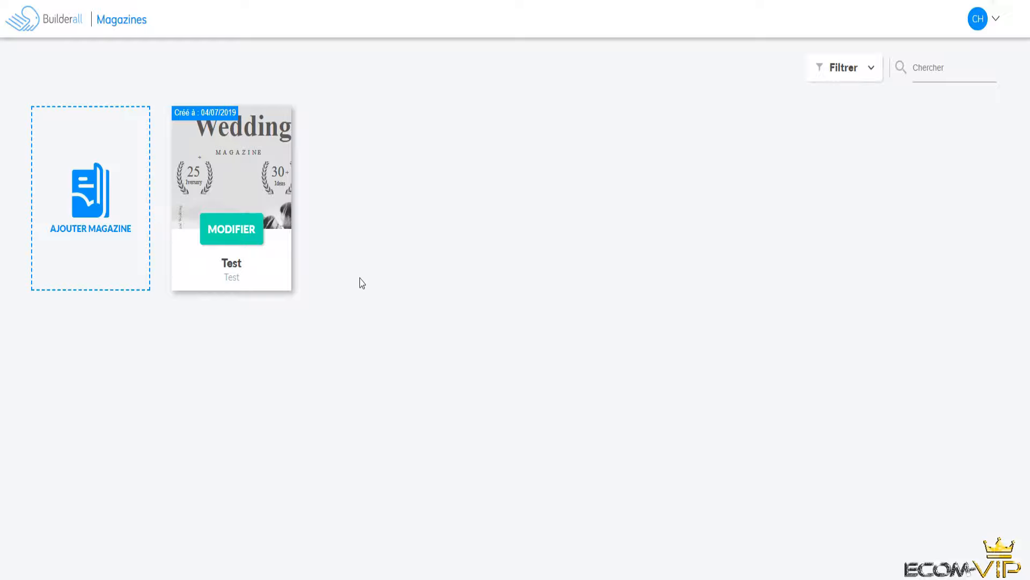
# Open the Test magazine for editing and move forward to page 4
pyautogui.moveTo(249, 232)
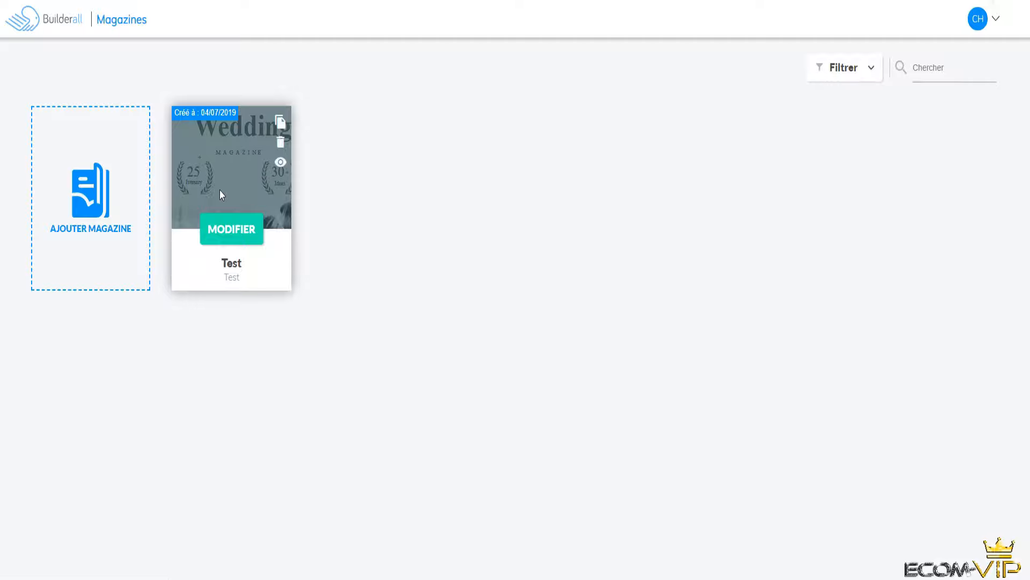
pyautogui.click(245, 238)
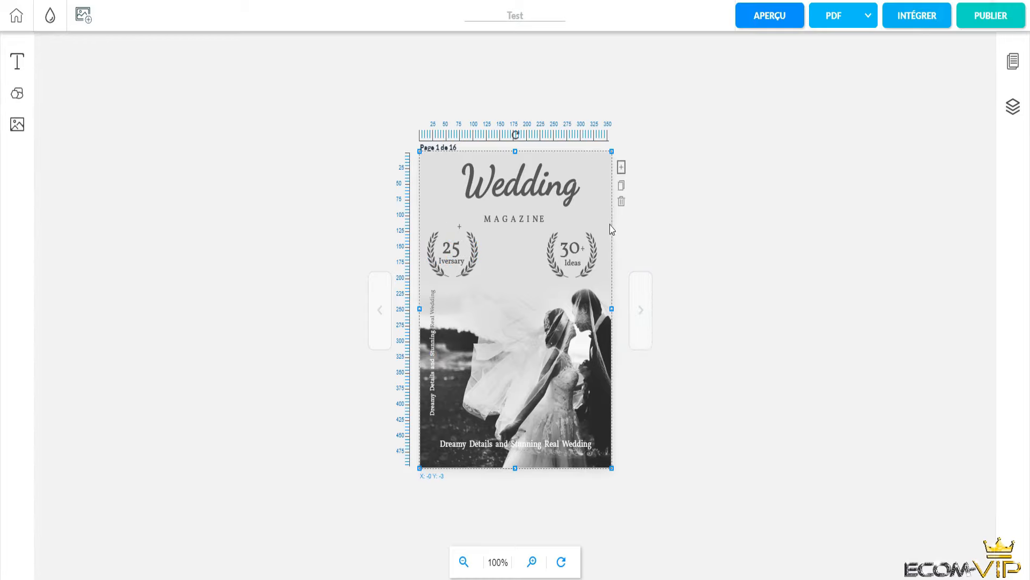
pyautogui.click(645, 298)
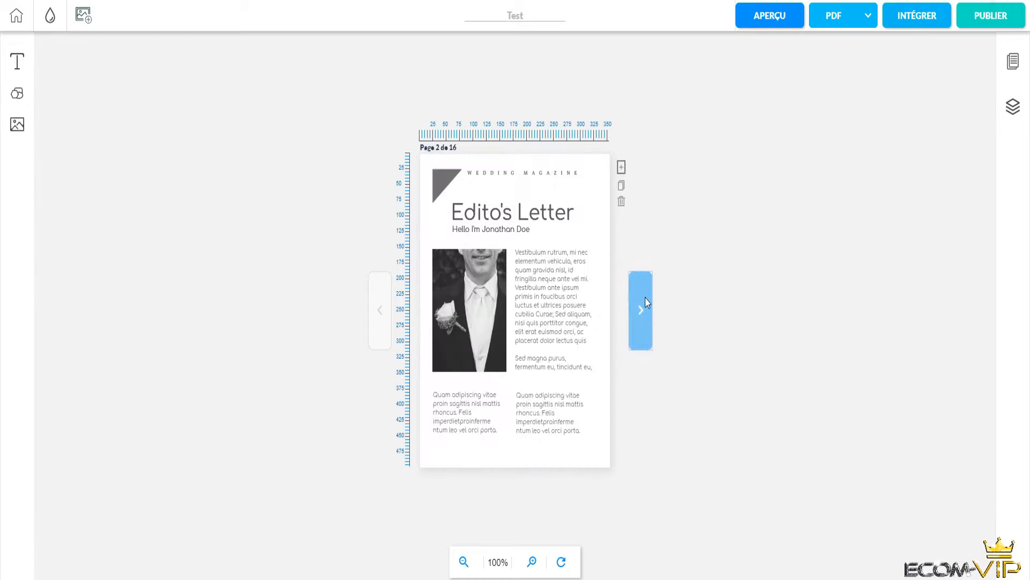
pyautogui.click(646, 301)
pyautogui.click(645, 301)
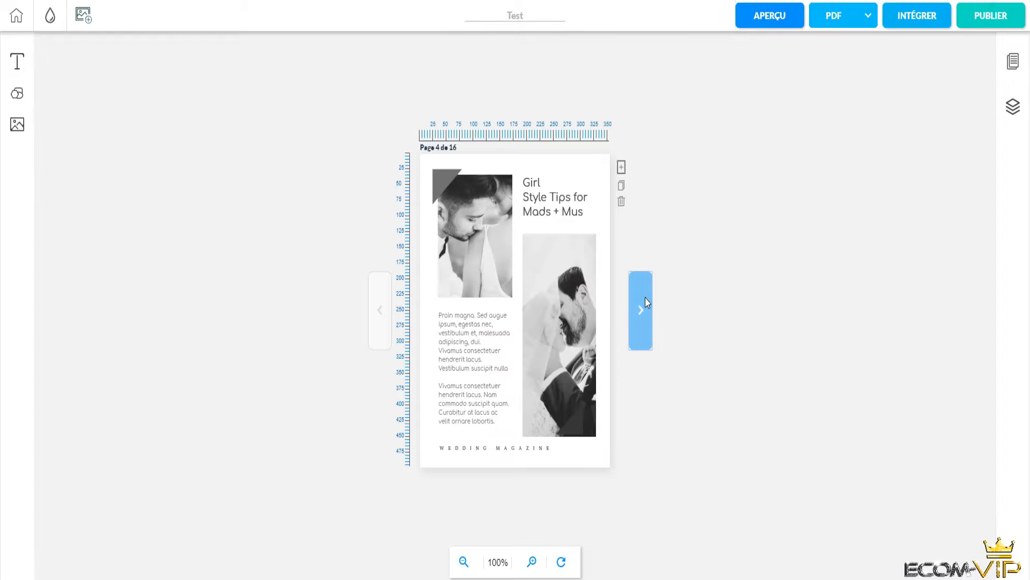
# Page forward through the Test magazine from page 4 to page 16 to examine every remaining page layout
pyautogui.click(645, 301)
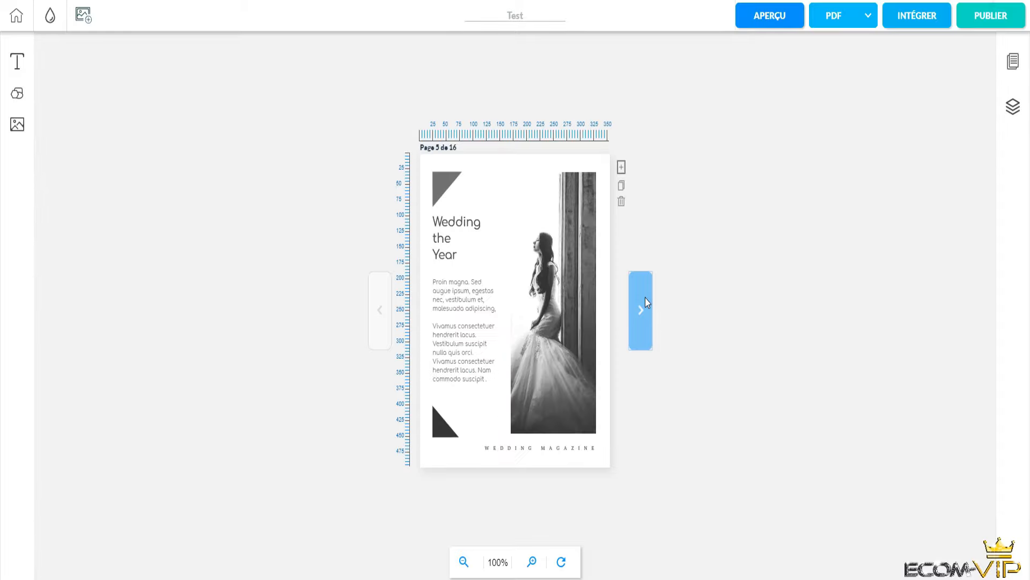
pyautogui.click(645, 299)
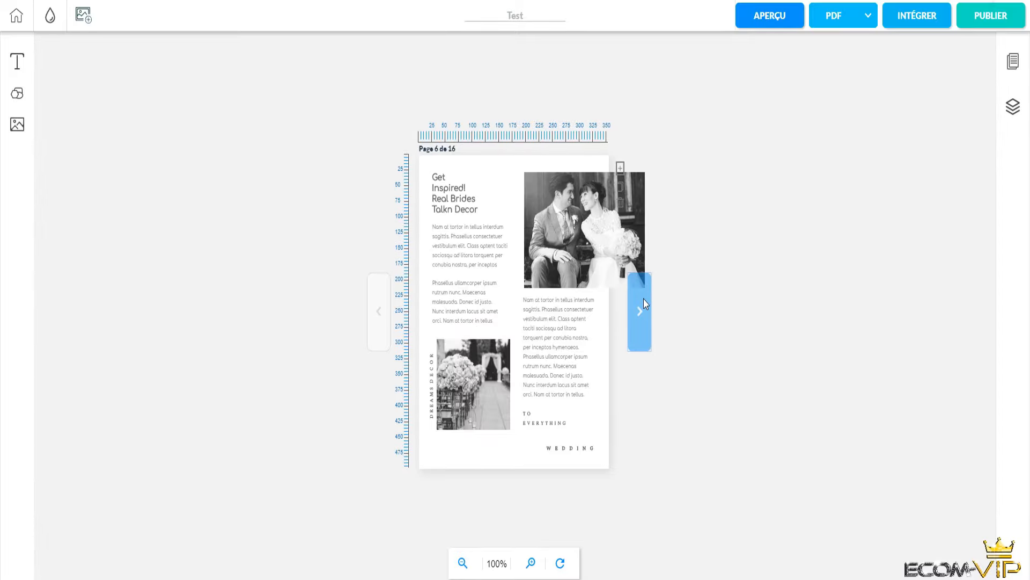
pyautogui.click(642, 326)
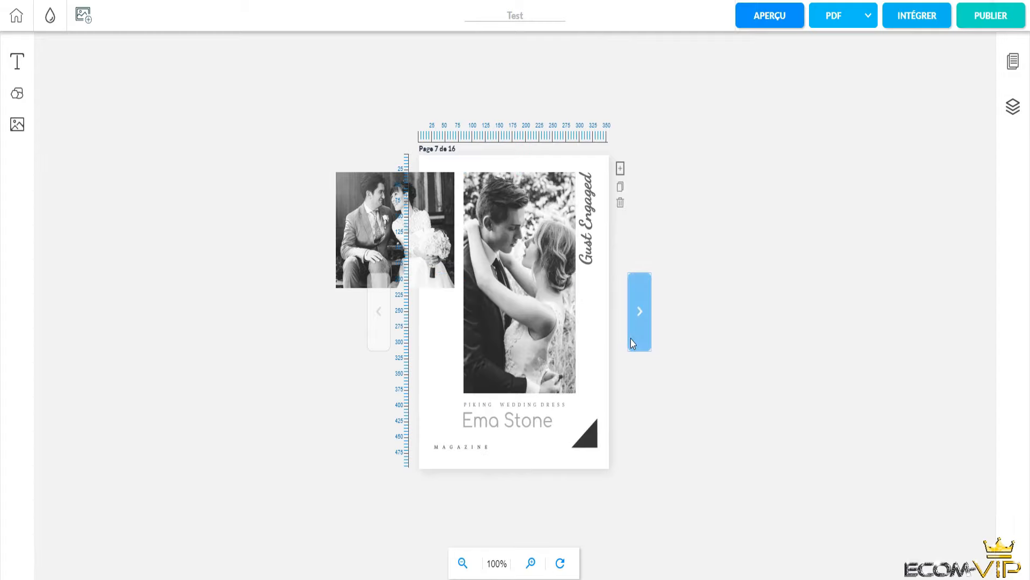
pyautogui.click(633, 339)
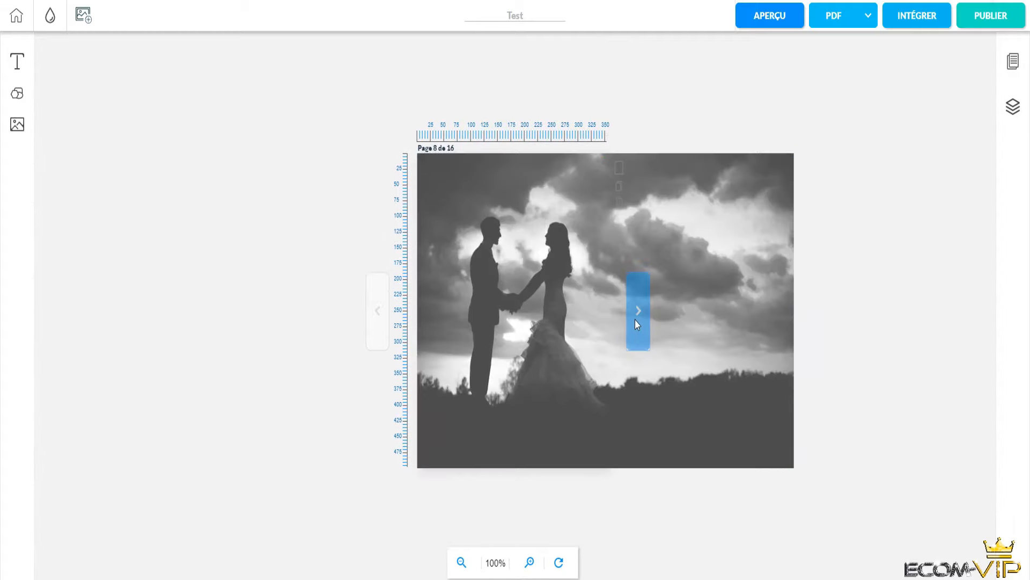
pyautogui.click(637, 319)
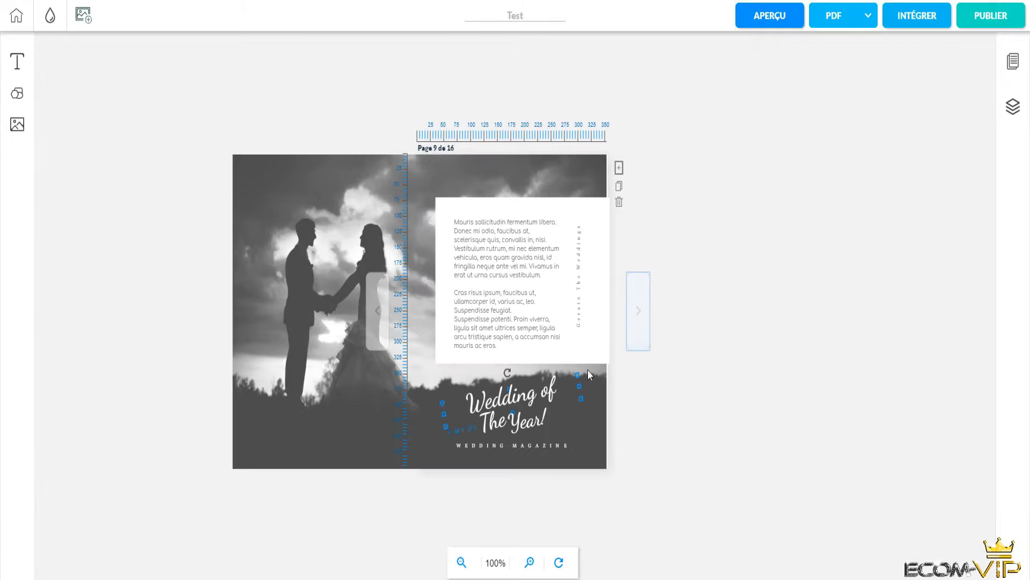
pyautogui.click(635, 324)
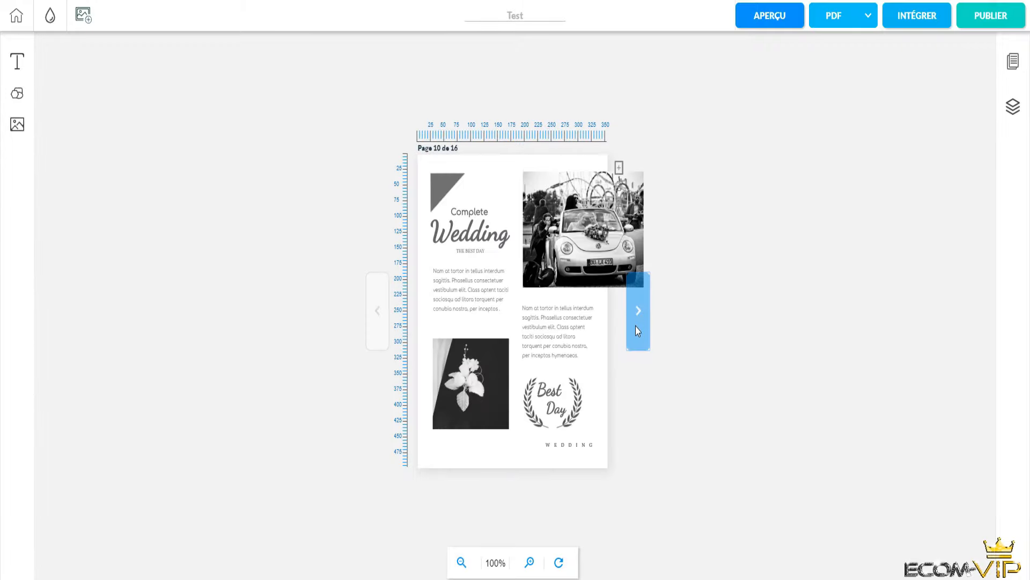
pyautogui.click(635, 327)
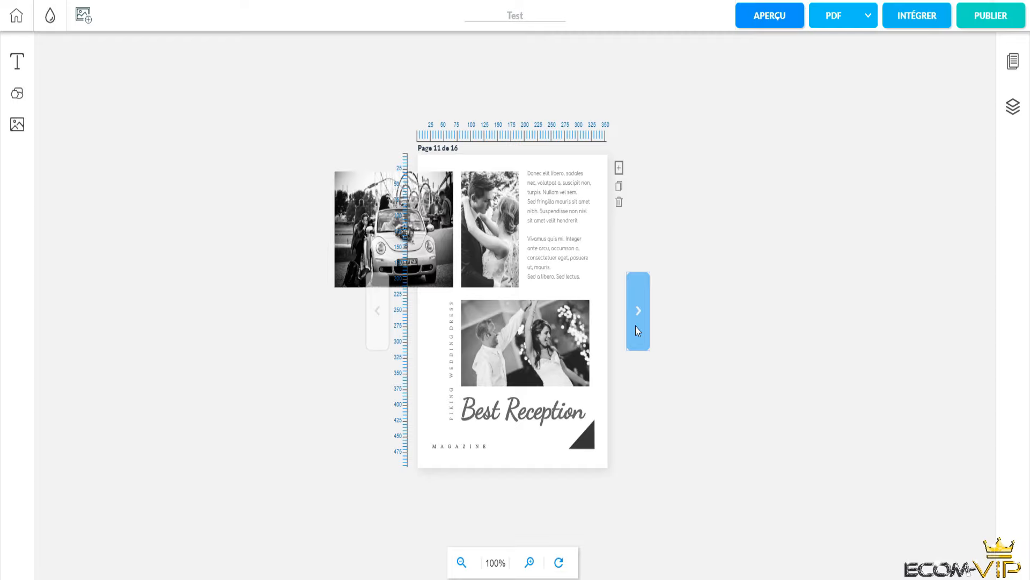
pyautogui.click(635, 326)
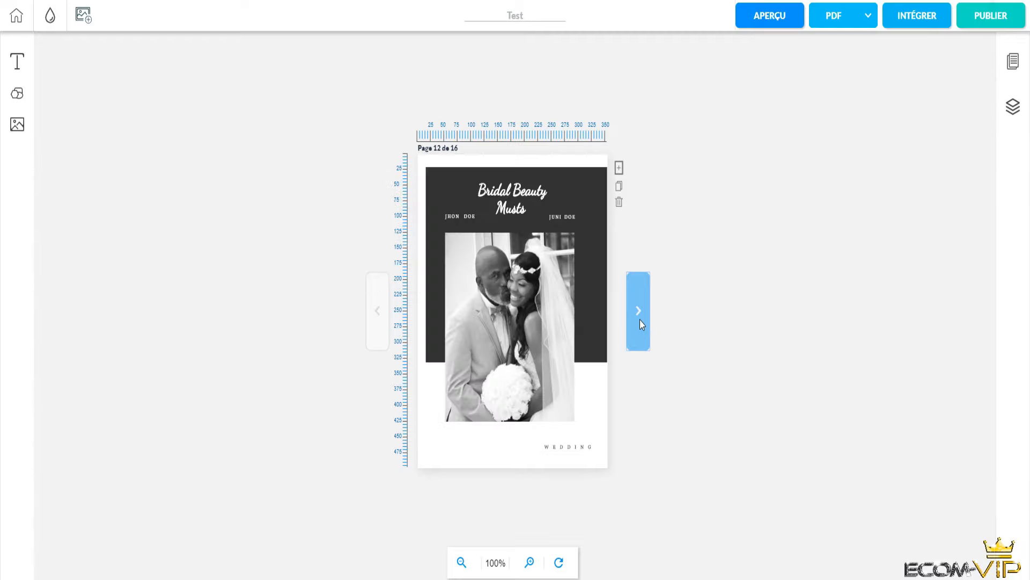
pyautogui.click(640, 324)
pyautogui.click(640, 320)
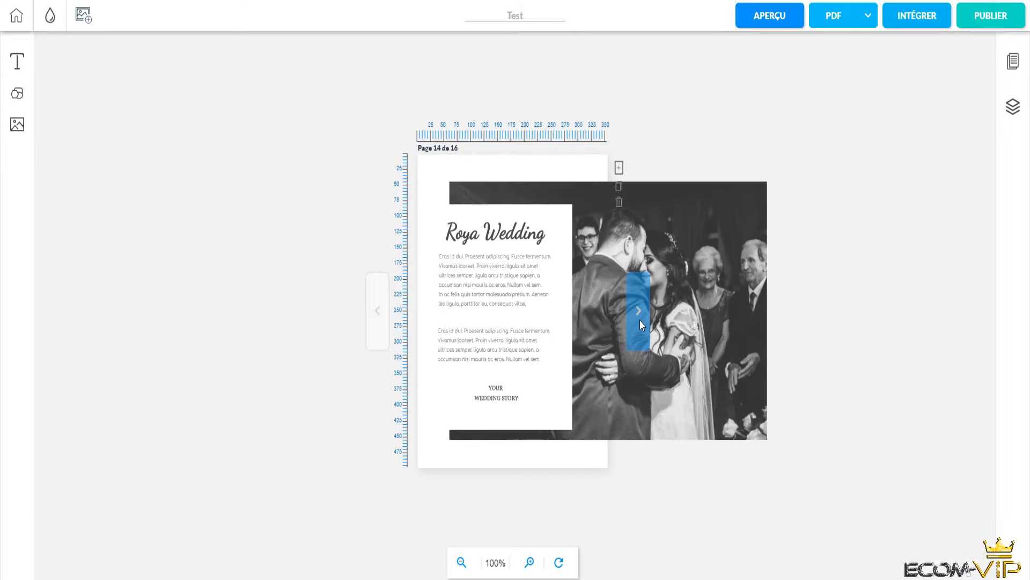
pyautogui.click(640, 321)
pyautogui.click(640, 320)
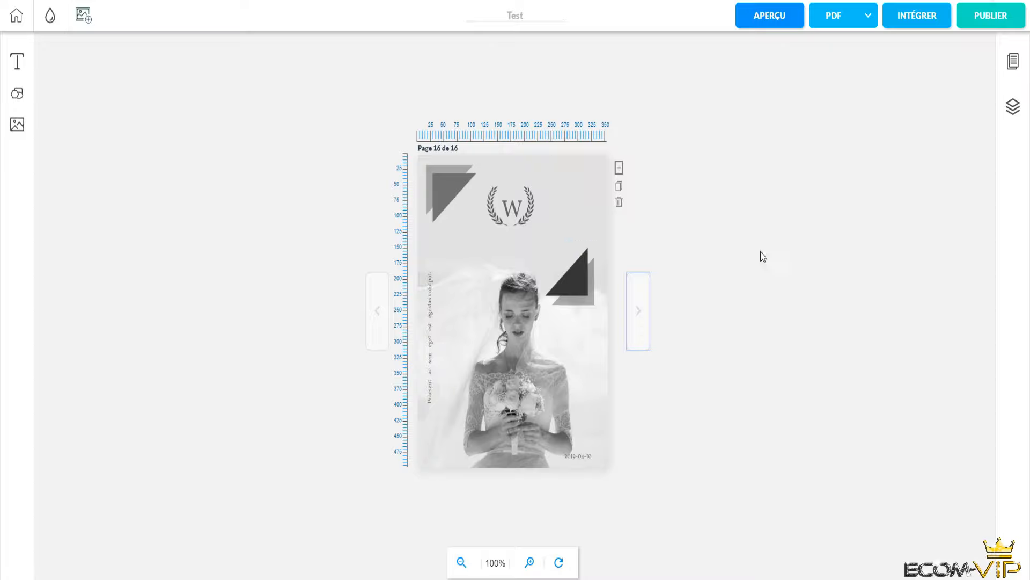
# Page back through the magazine from page 16 to the Wedding cover on page 1
pyautogui.click(379, 316)
pyautogui.click(378, 316)
pyautogui.click(378, 315)
pyautogui.click(377, 315)
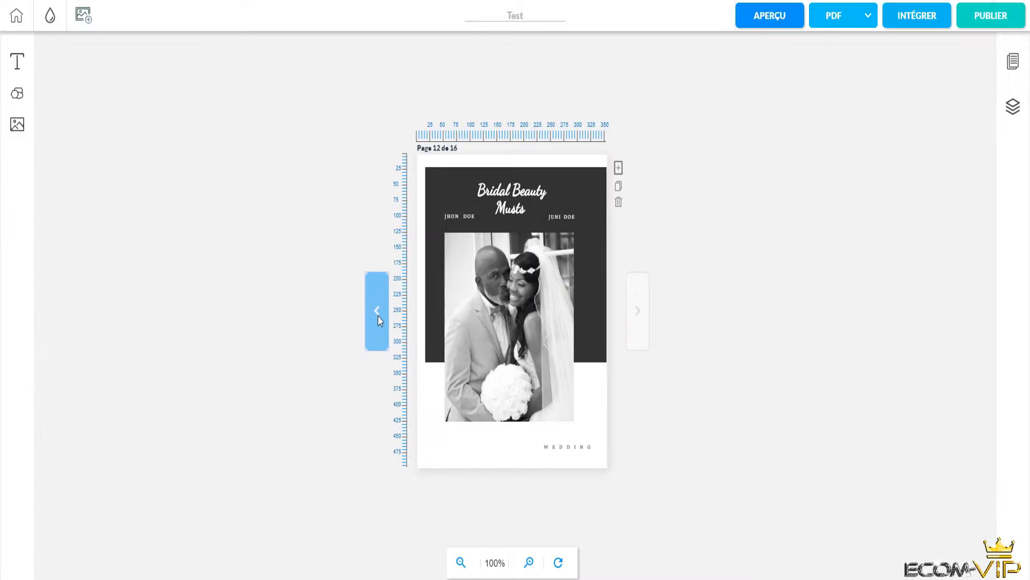
pyautogui.click(378, 316)
pyautogui.click(378, 316)
pyautogui.click(378, 317)
pyautogui.click(379, 317)
pyautogui.click(378, 317)
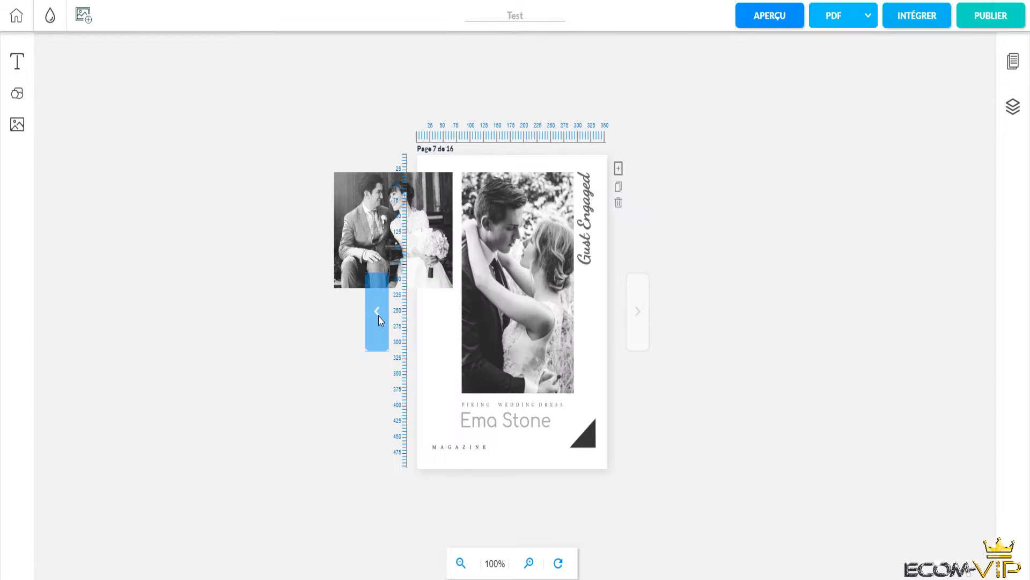
pyautogui.click(378, 317)
pyautogui.click(378, 317)
pyautogui.click(378, 316)
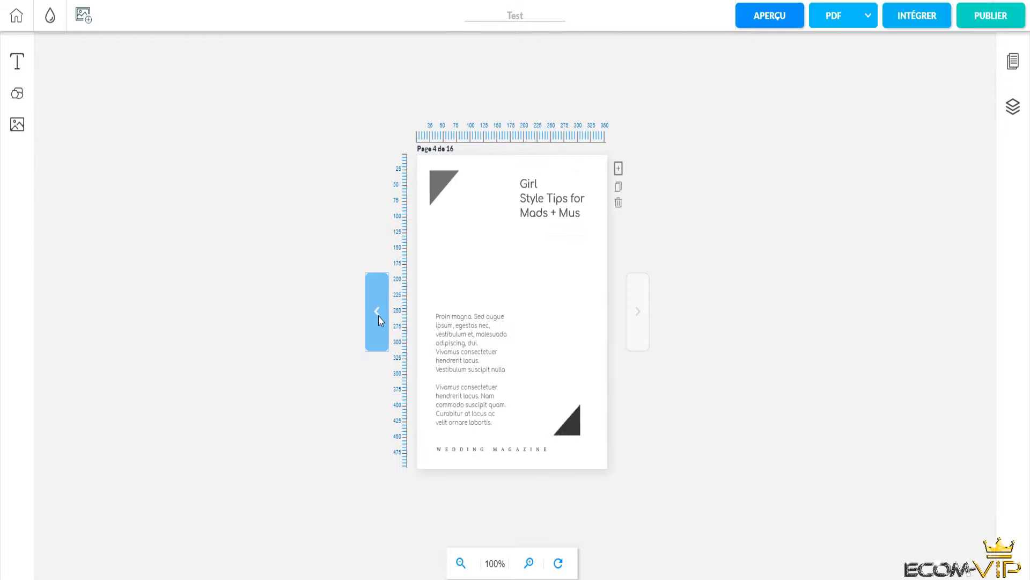
pyautogui.click(379, 316)
pyautogui.click(379, 316)
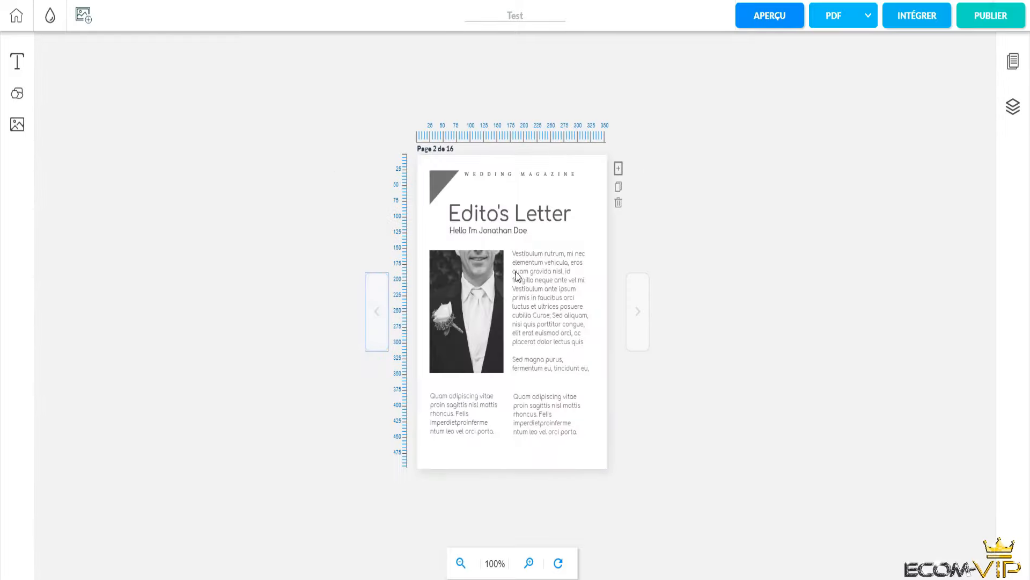
pyautogui.click(381, 316)
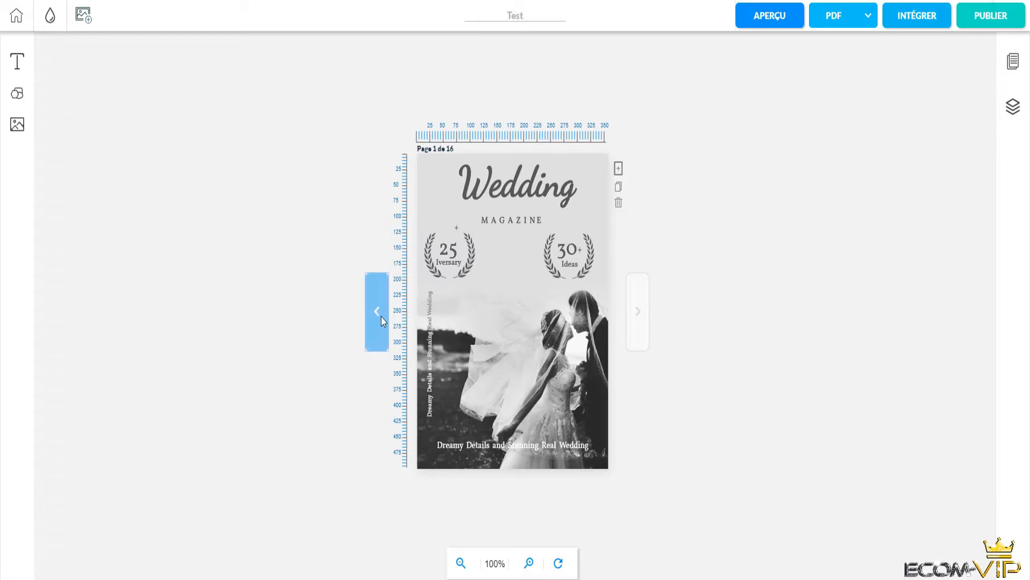
pyautogui.click(603, 390)
pyautogui.click(624, 403)
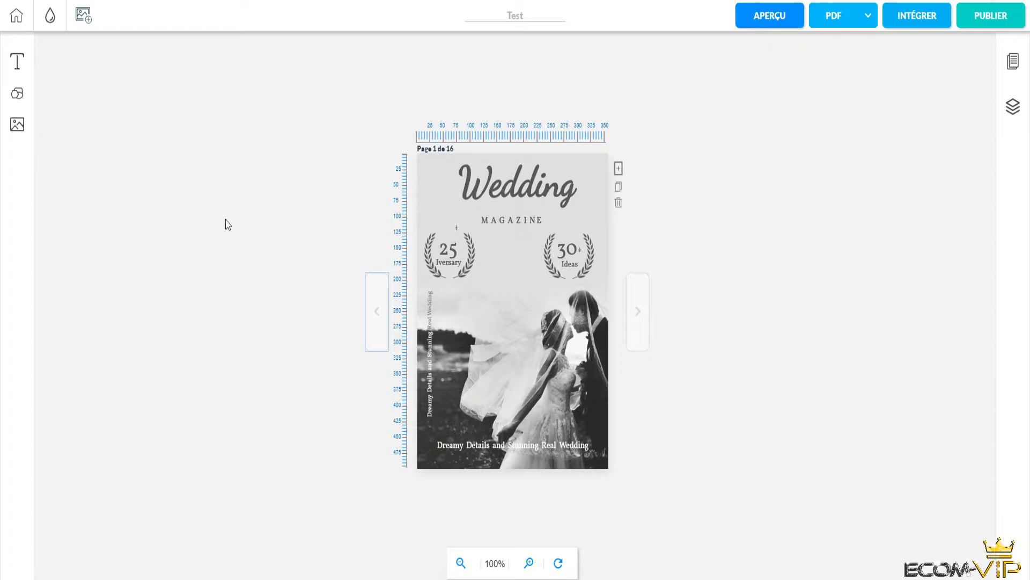
pyautogui.click(438, 216)
# Try the page zoom by zooming out to 90%, zooming back in, and resetting the view to 100%
pyautogui.click(461, 563)
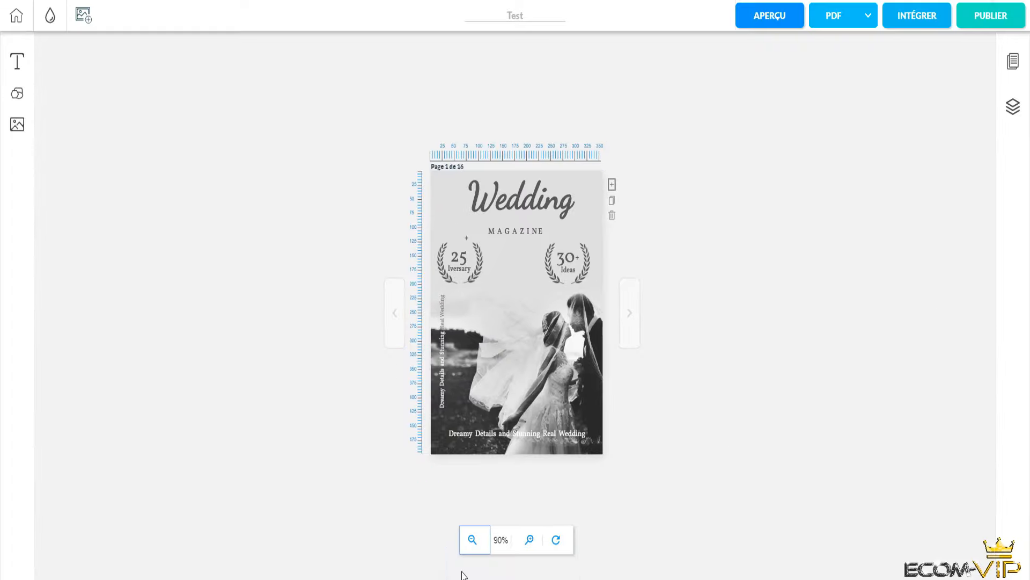
pyautogui.click(529, 545)
pyautogui.click(531, 563)
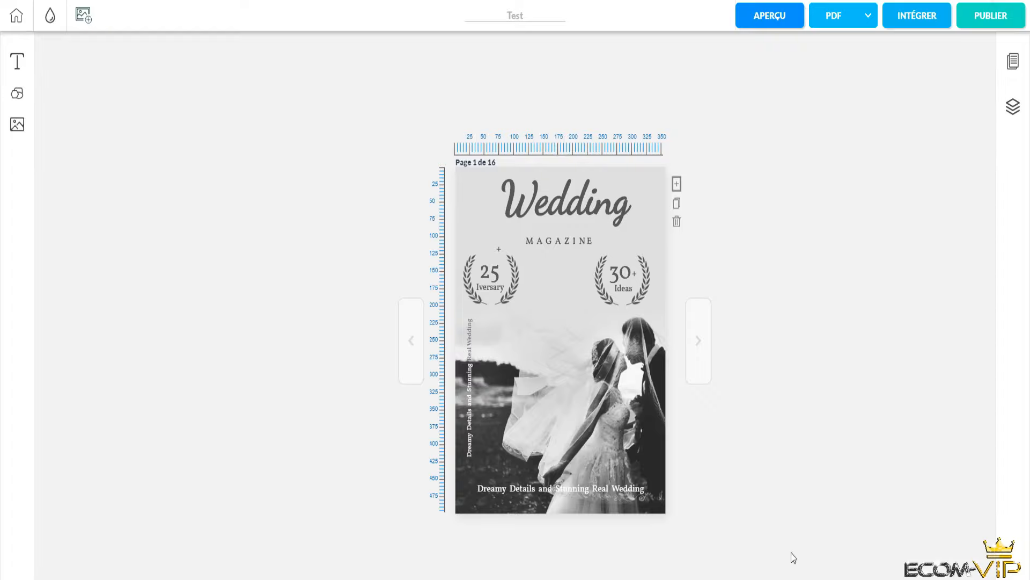
pyautogui.moveTo(797, 549); pyautogui.dragTo(786, 478)
pyautogui.click(570, 543)
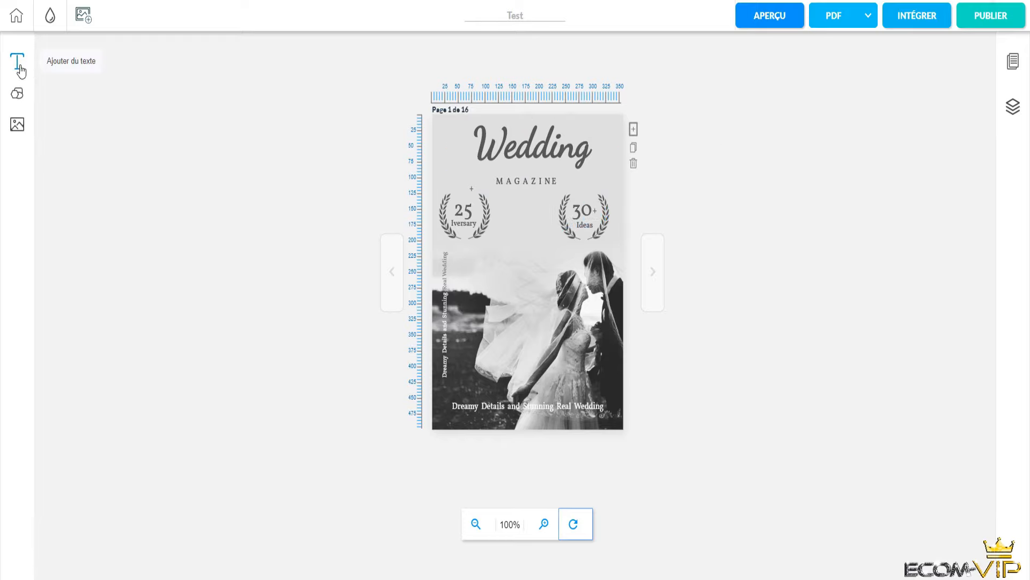
# Add a text box to page 1, move it onto the blank canvas left of the page, and open it for text editing
pyautogui.click(19, 66)
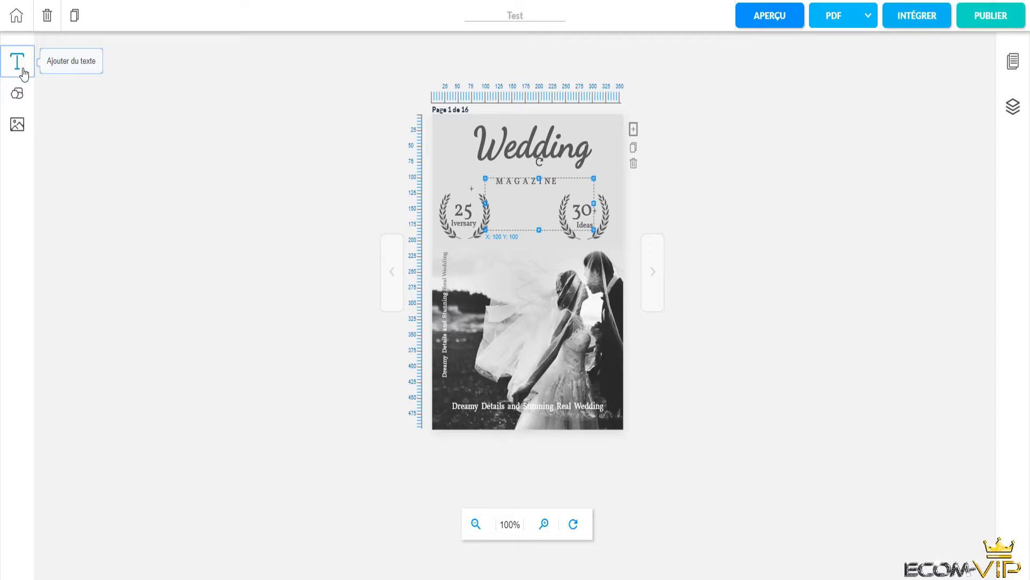
pyautogui.moveTo(548, 229); pyautogui.dragTo(295, 229)
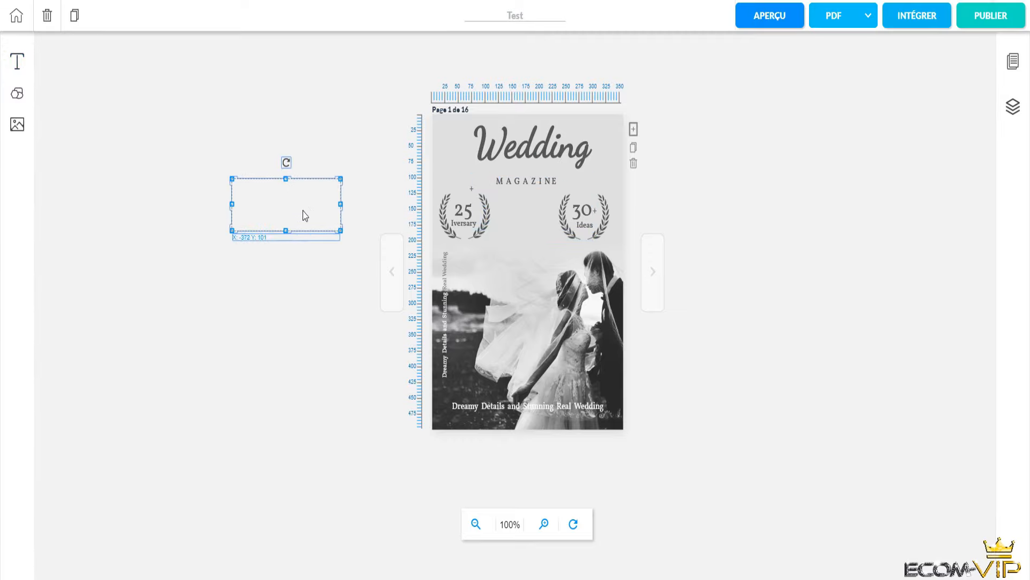
pyautogui.doubleClick(304, 212)
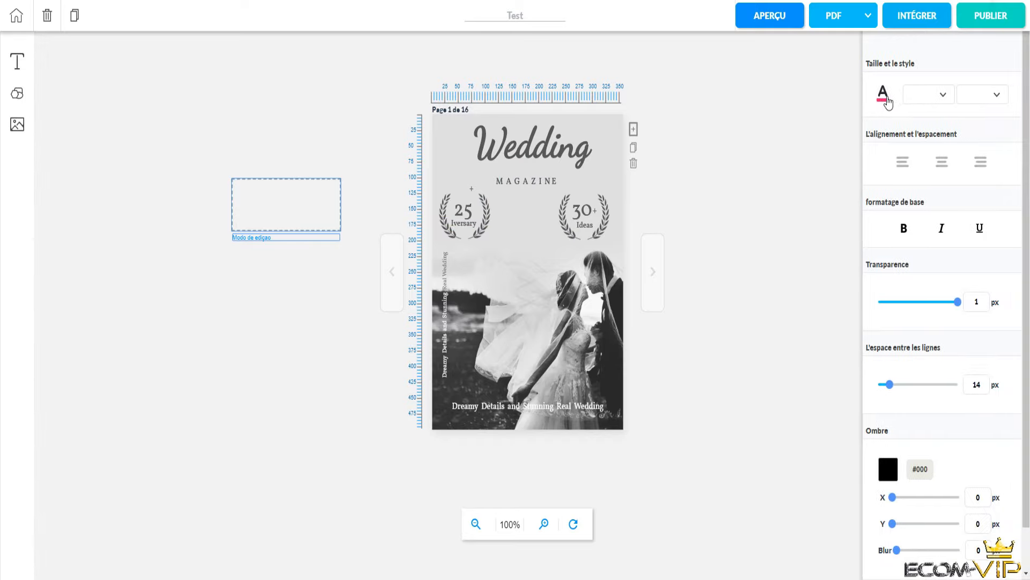
pyautogui.click(943, 101)
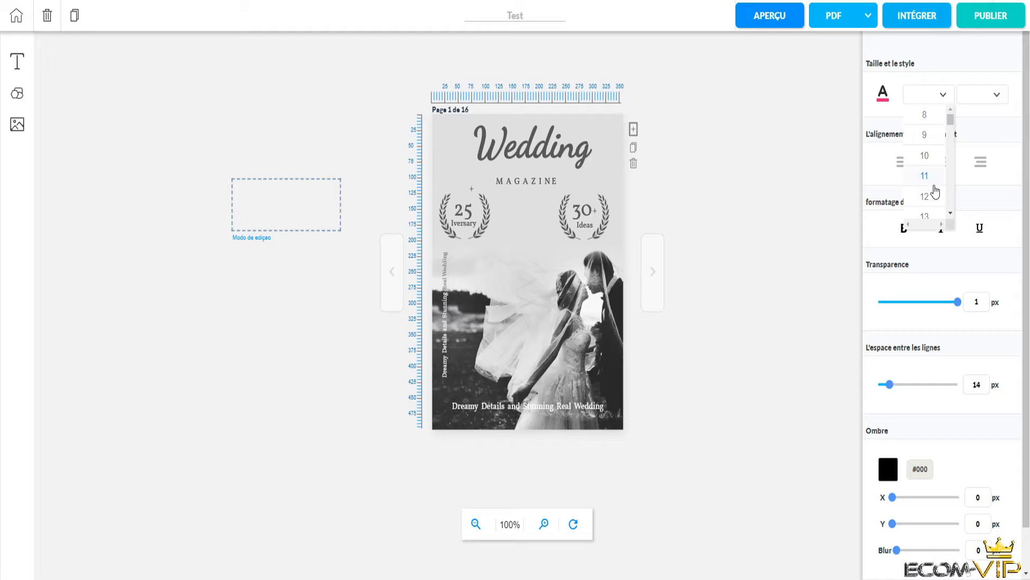
pyautogui.click(985, 97)
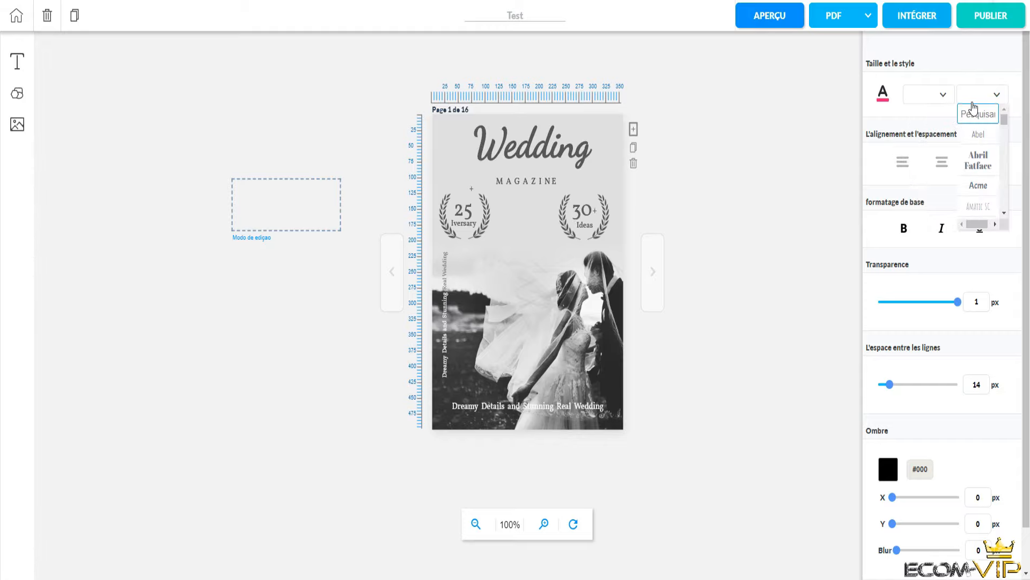
pyautogui.click(925, 99)
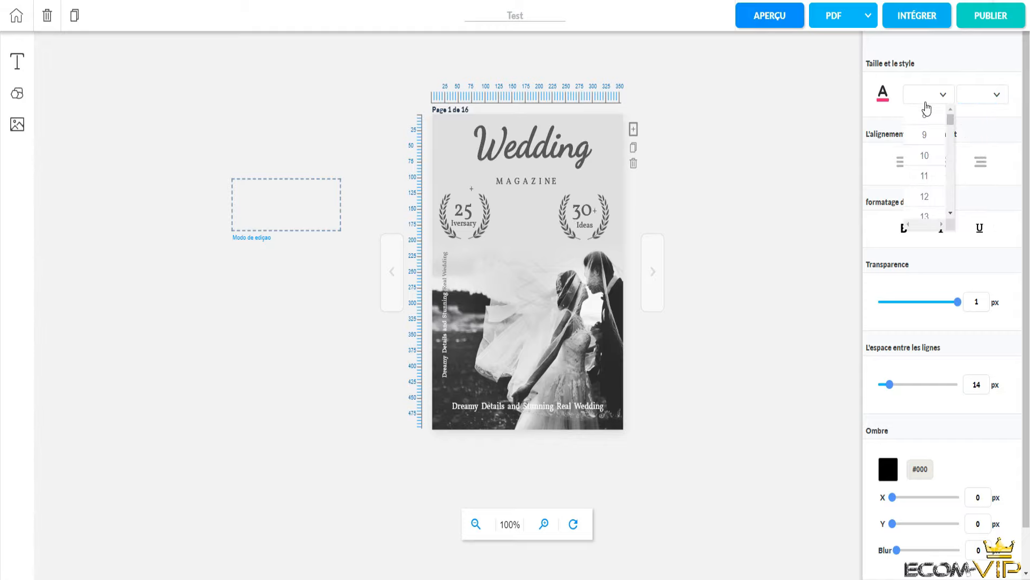
# Enter a sample tutorial title containing the presenter's first name and "Ecom VIP" in the new text box
pyautogui.click(297, 207)
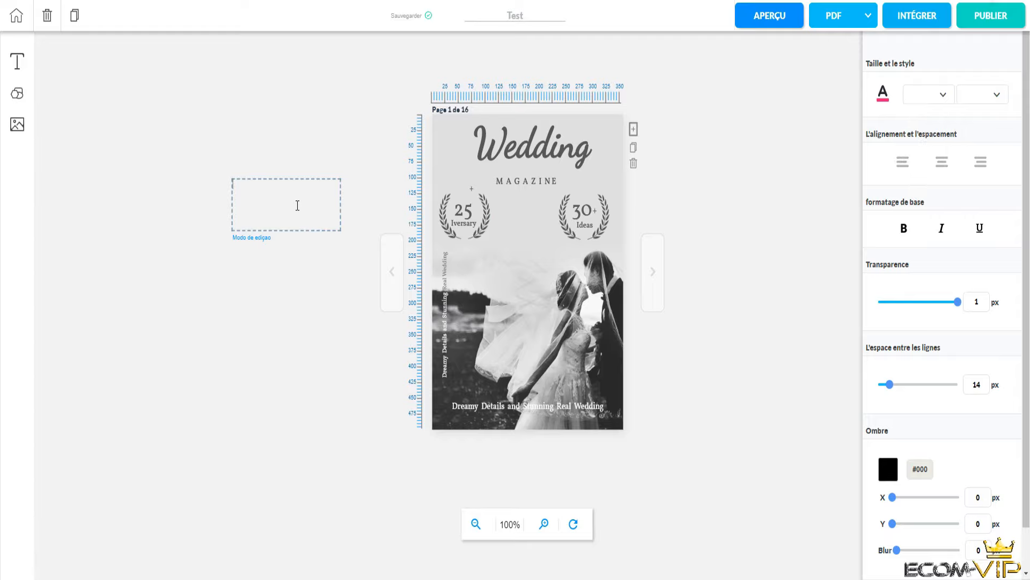
pyautogui.write('gqsdhgqhs')
pyautogui.moveTo(295, 183); pyautogui.dragTo(194, 185)
pyautogui.write('Tuto christian Ecom VIP')
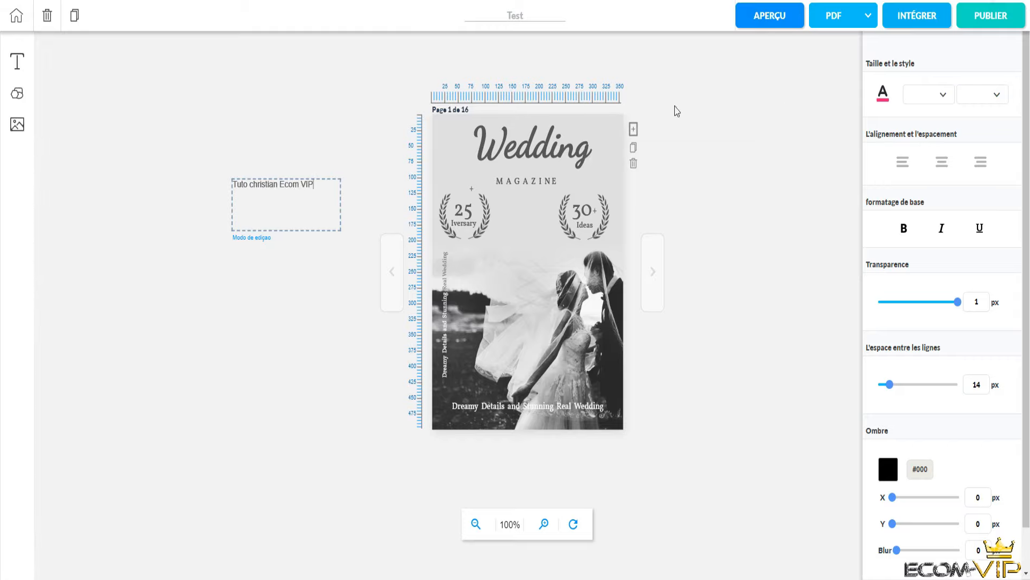
# Set the new text's colour to near-black #03000E and its font size to 12
pyautogui.click(882, 100)
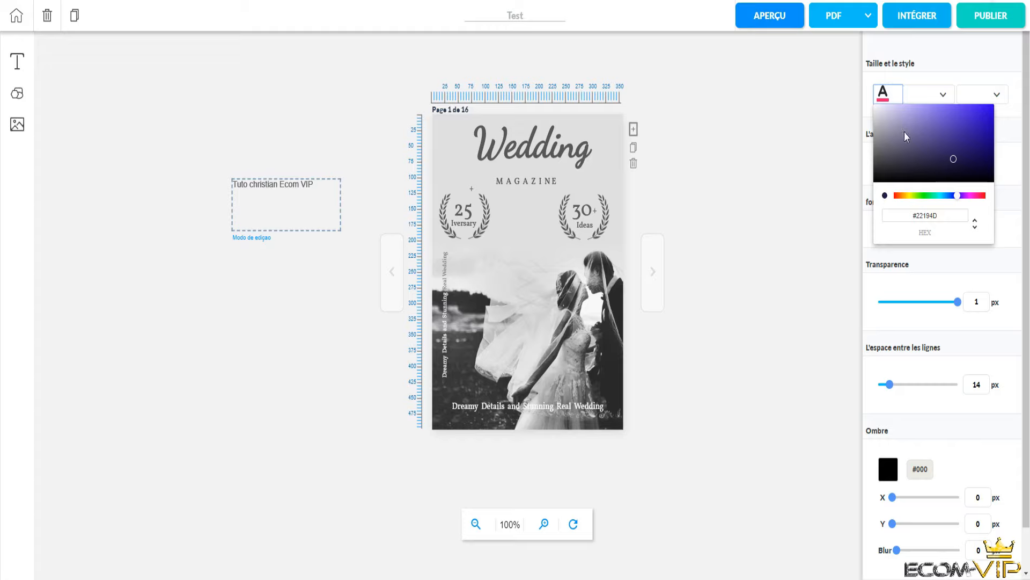
pyautogui.moveTo(955, 160); pyautogui.dragTo(994, 180)
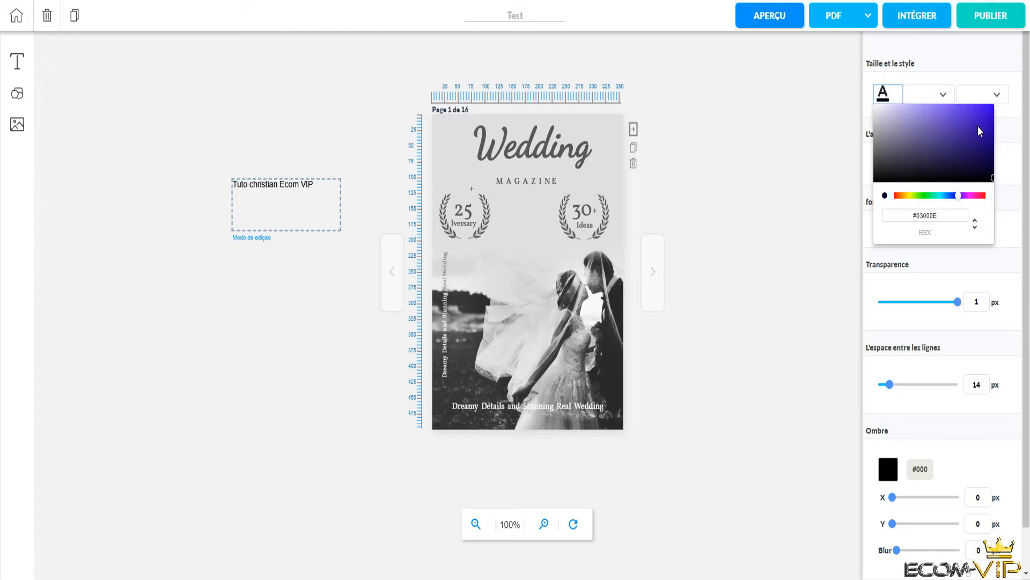
pyautogui.click(940, 94)
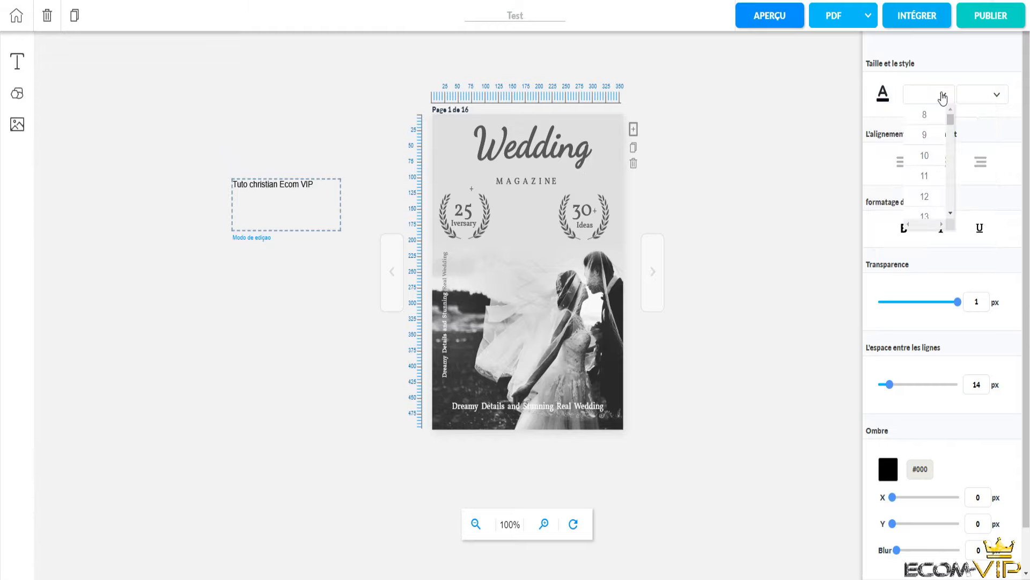
pyautogui.click(925, 196)
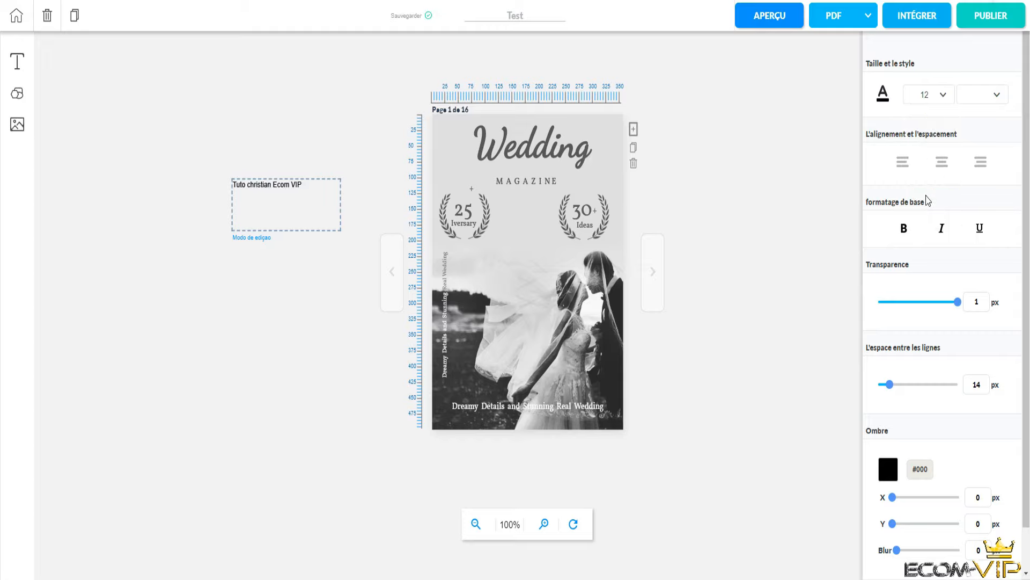
# Enlarge the new text to font size 19 and set its font to Abril Fatface
pyautogui.click(946, 96)
pyautogui.scroll(-3, 930, 182)
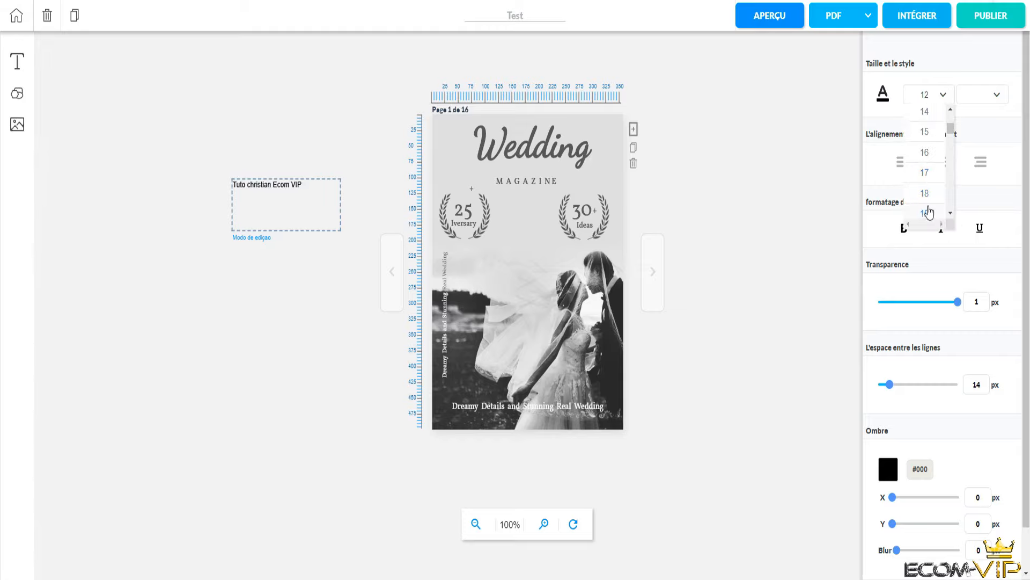
pyautogui.click(925, 213)
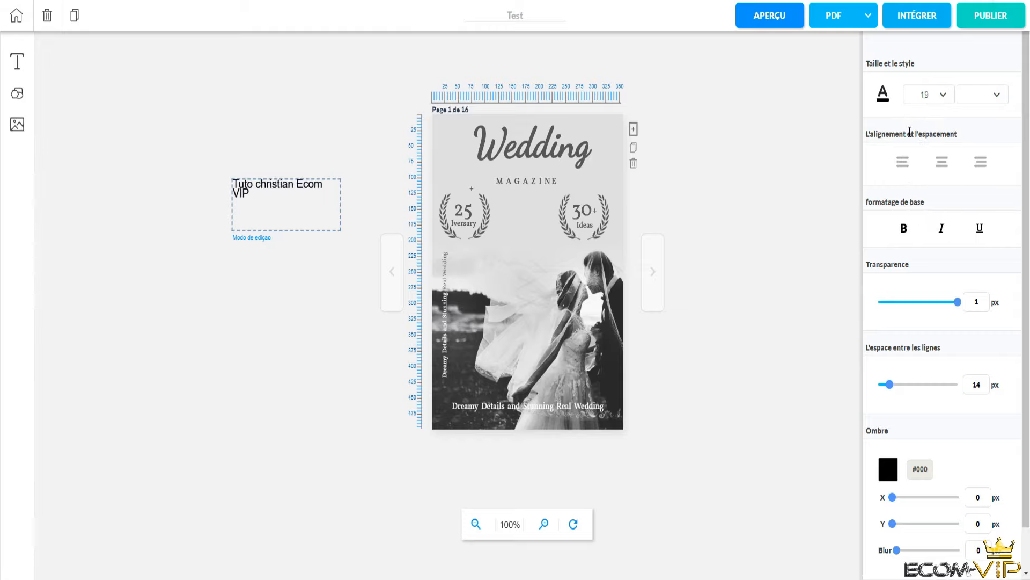
pyautogui.click(981, 102)
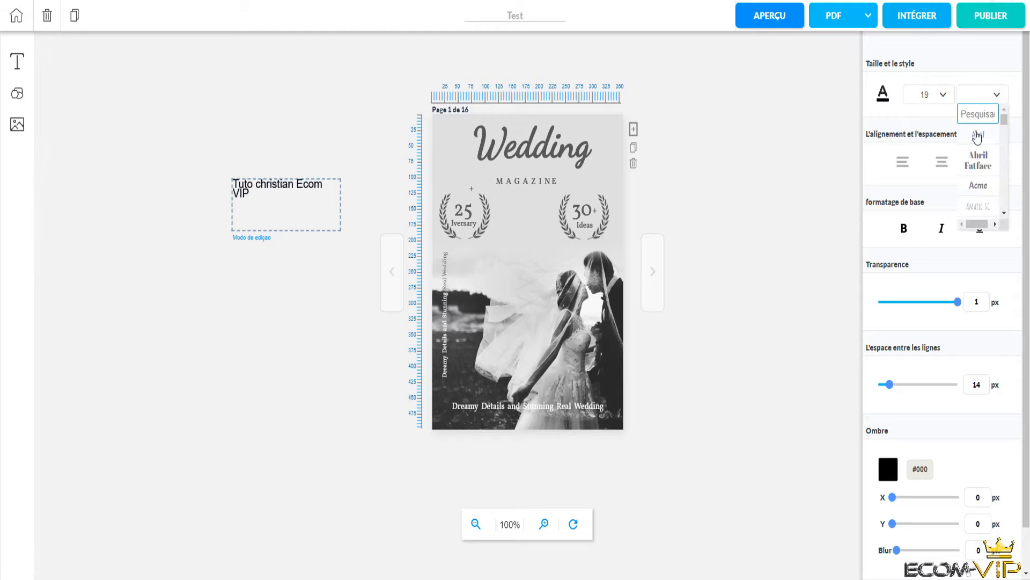
pyautogui.click(972, 164)
# Set the sample title's text colour to dark blue #180850 and finish editing it
pyautogui.click(884, 97)
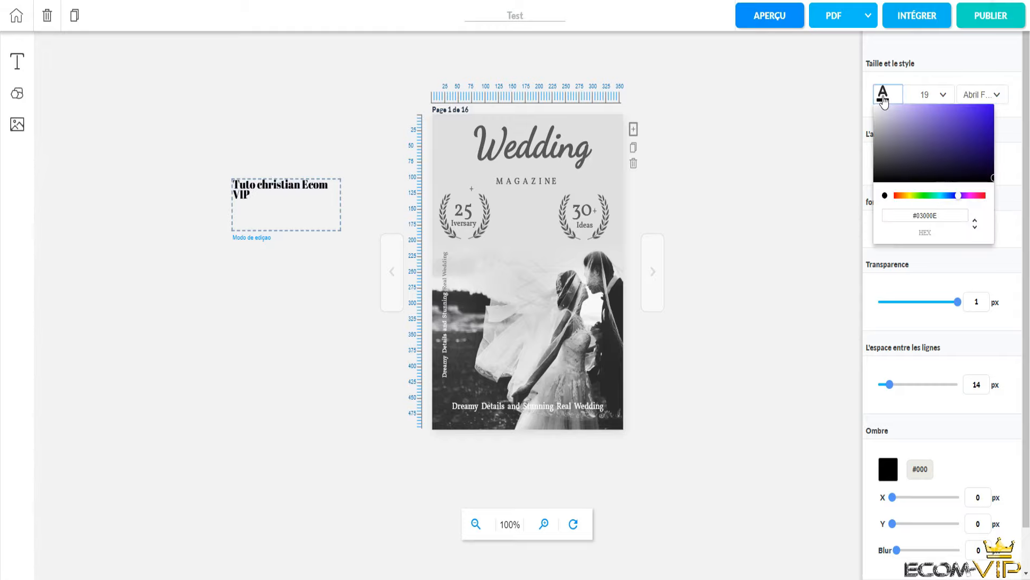
pyautogui.click(982, 157)
pyautogui.click(953, 212)
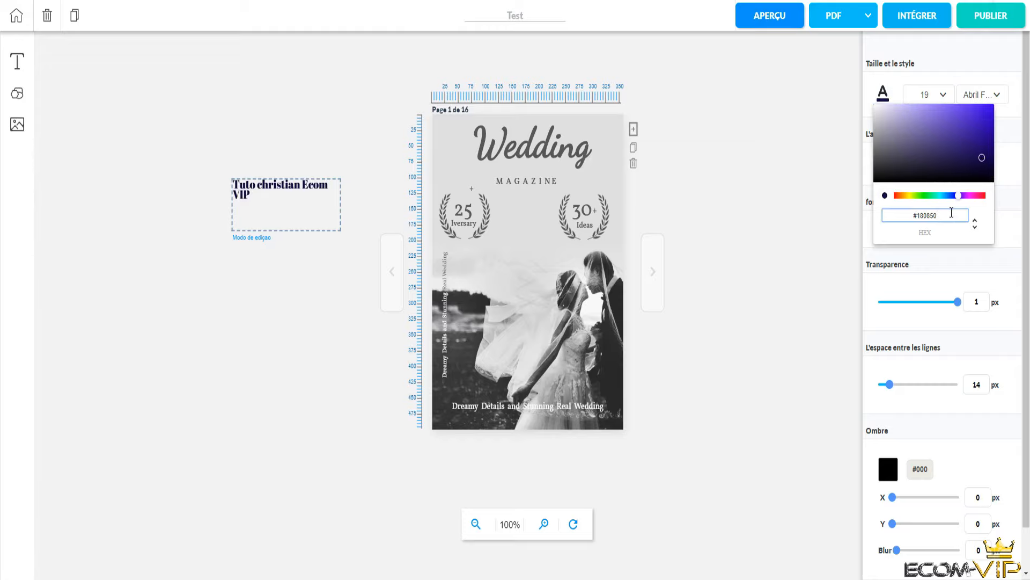
pyautogui.moveTo(951, 212); pyautogui.dragTo(914, 213)
pyautogui.click(767, 267)
# Add a second text box, place it on the blank canvas below the sample title, and delete it
pyautogui.click(30, 68)
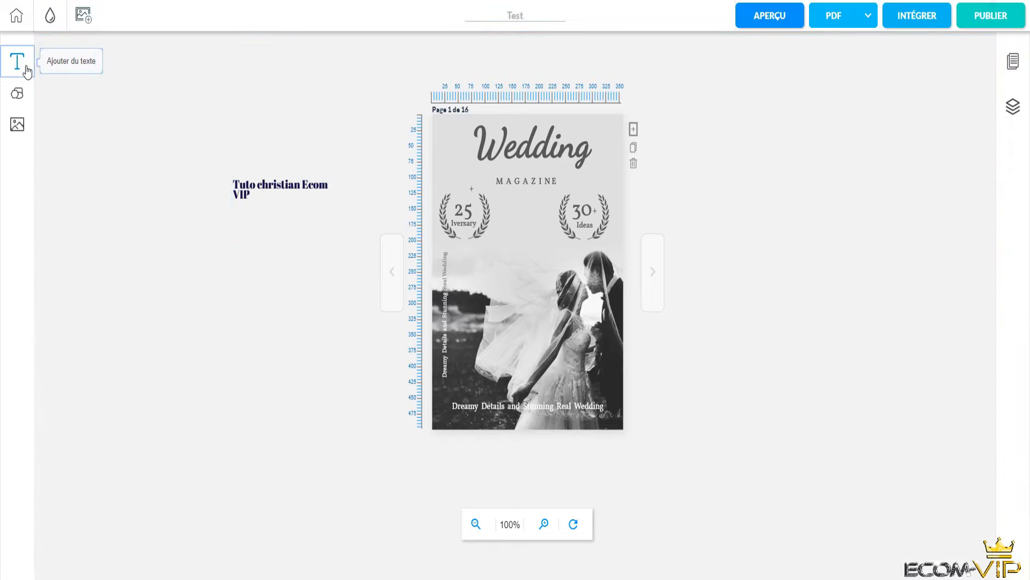
pyautogui.moveTo(474, 204); pyautogui.dragTo(257, 284)
pyautogui.press('Delete')
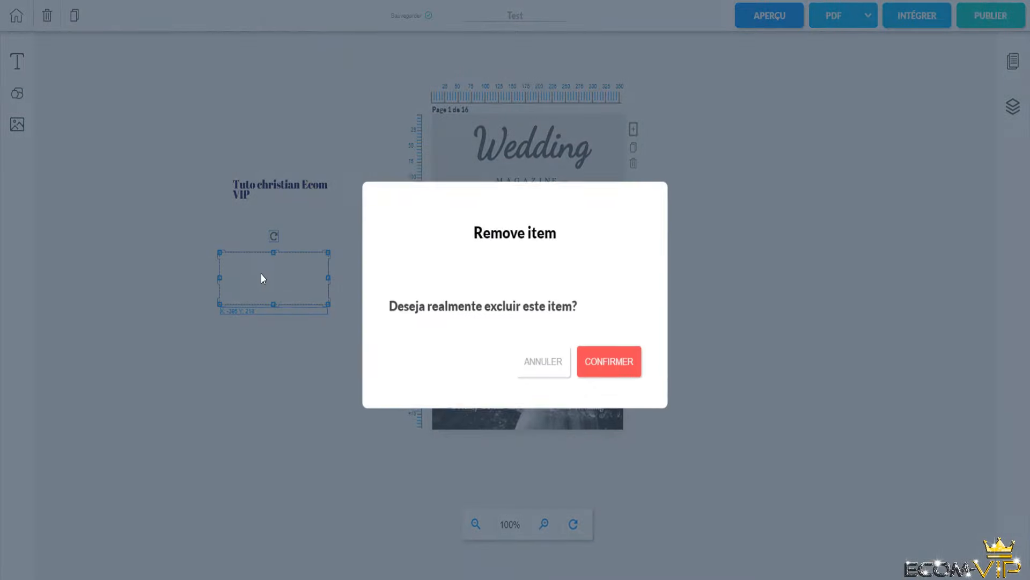
pyautogui.click(625, 361)
pyautogui.click(608, 358)
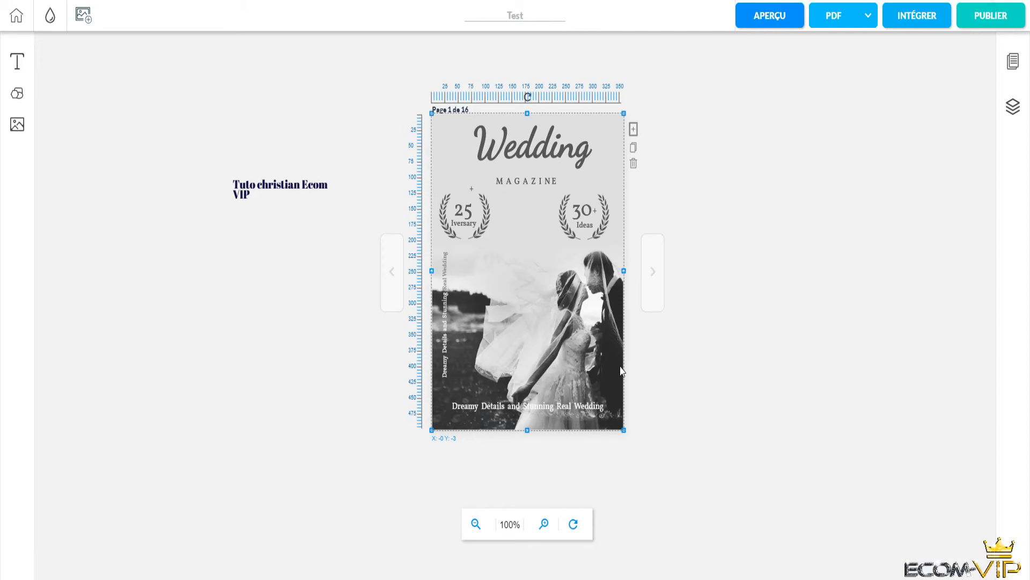
# Review the sample title's formatting, spacing and shadow settings, and make its text box slightly taller and narrower
pyautogui.click(260, 189)
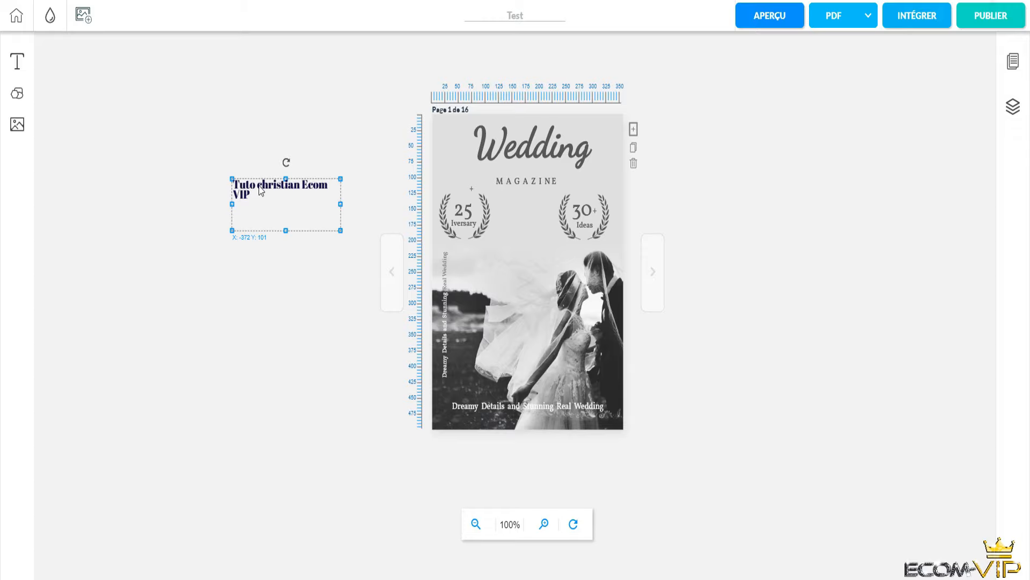
pyautogui.doubleClick(288, 203)
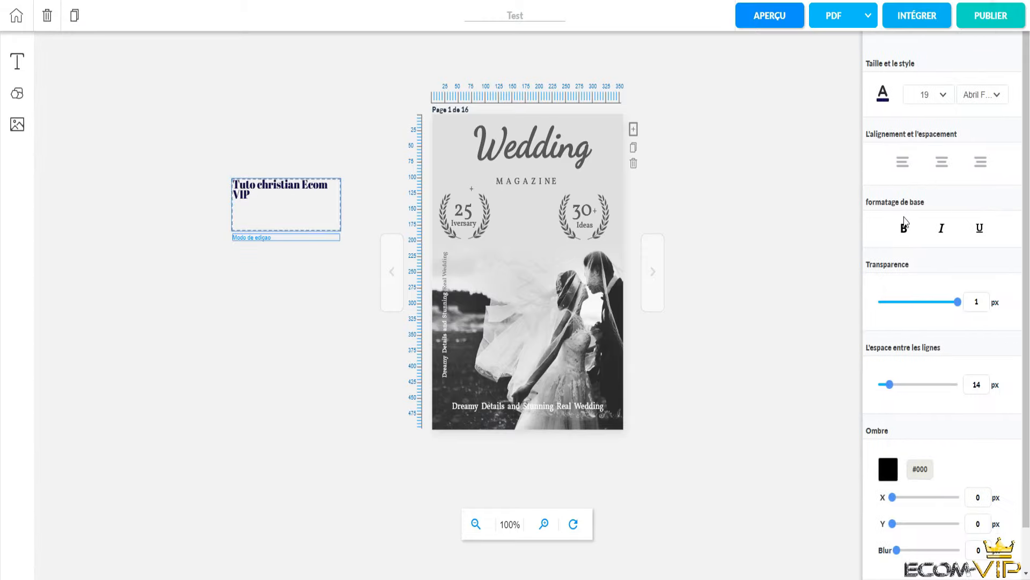
pyautogui.scroll(-2, 966, 353)
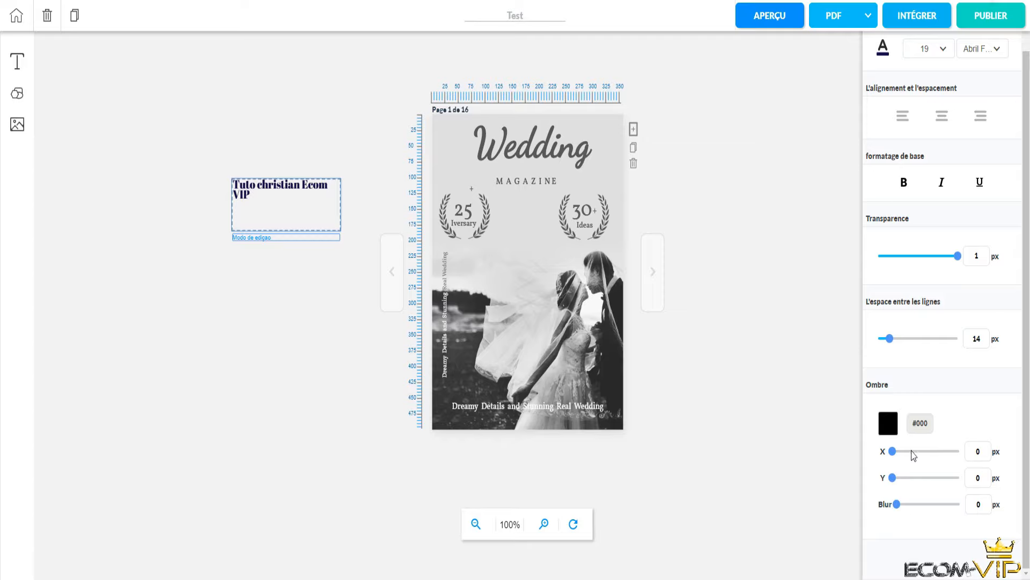
pyautogui.moveTo(896, 504)
pyautogui.mouseDown()
pyautogui.moveTo(946, 515)
pyautogui.moveTo(892, 523)
pyautogui.mouseUp()
pyautogui.click(750, 446)
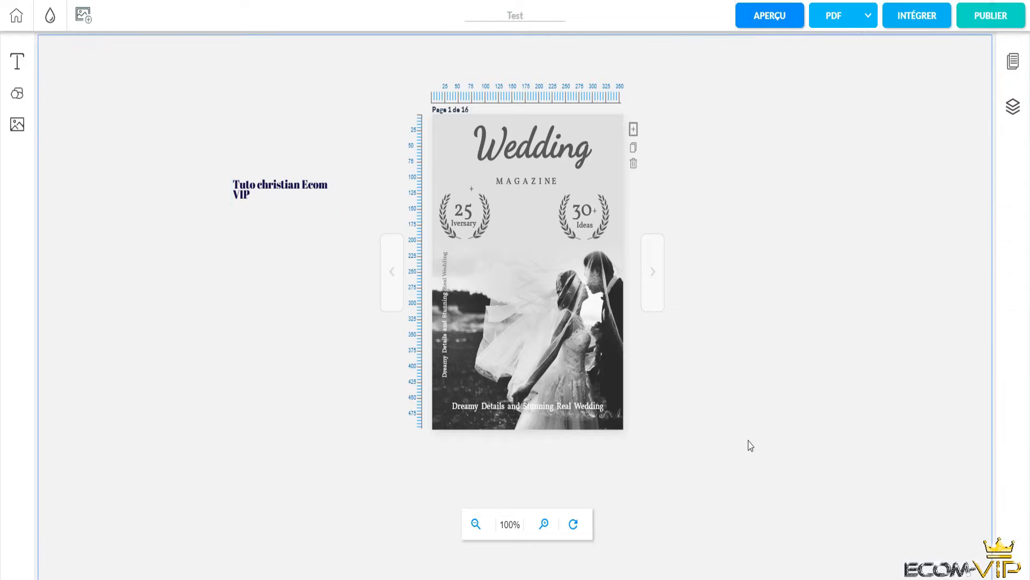
pyautogui.click(294, 192)
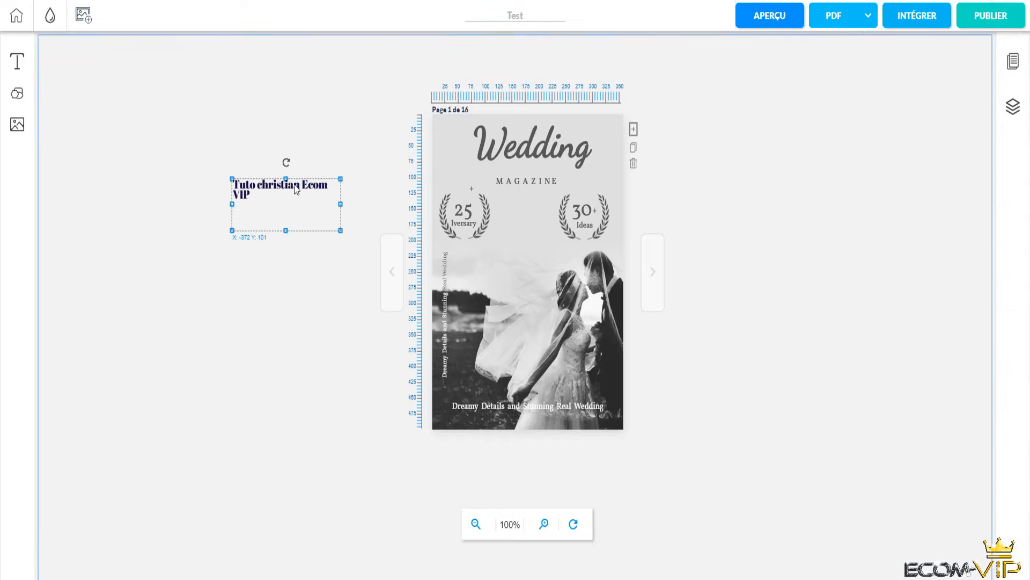
pyautogui.moveTo(294, 184); pyautogui.dragTo(337, 167)
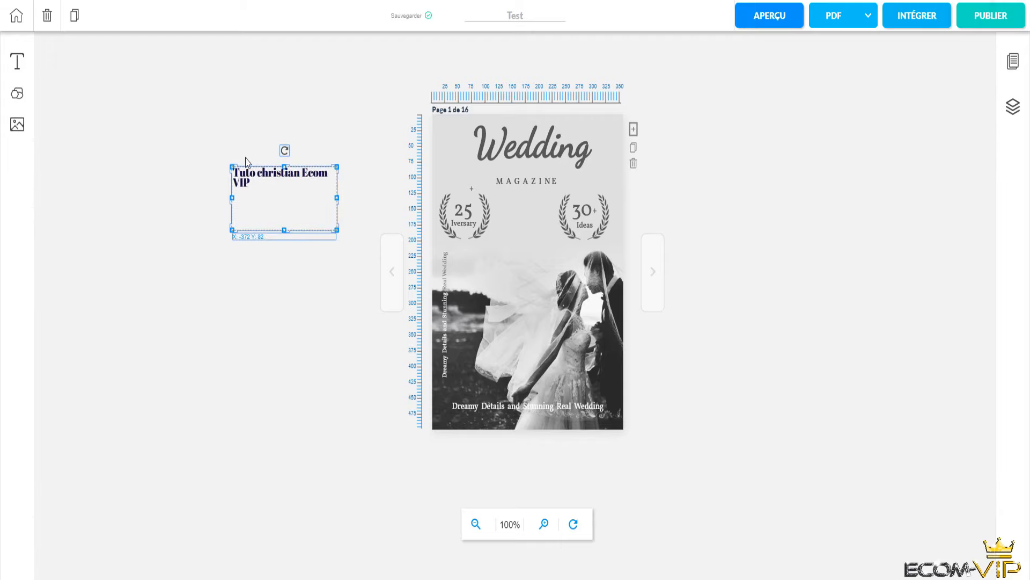
# Add a square shape to page 1, look through its fill, border and shadow settings, and delete it
pyautogui.click(17, 94)
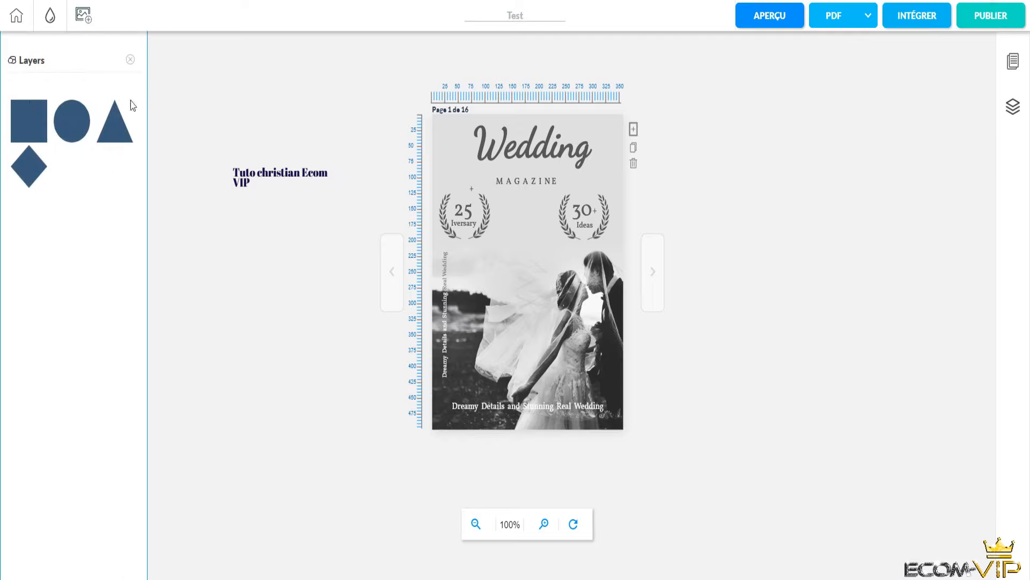
pyautogui.click(31, 133)
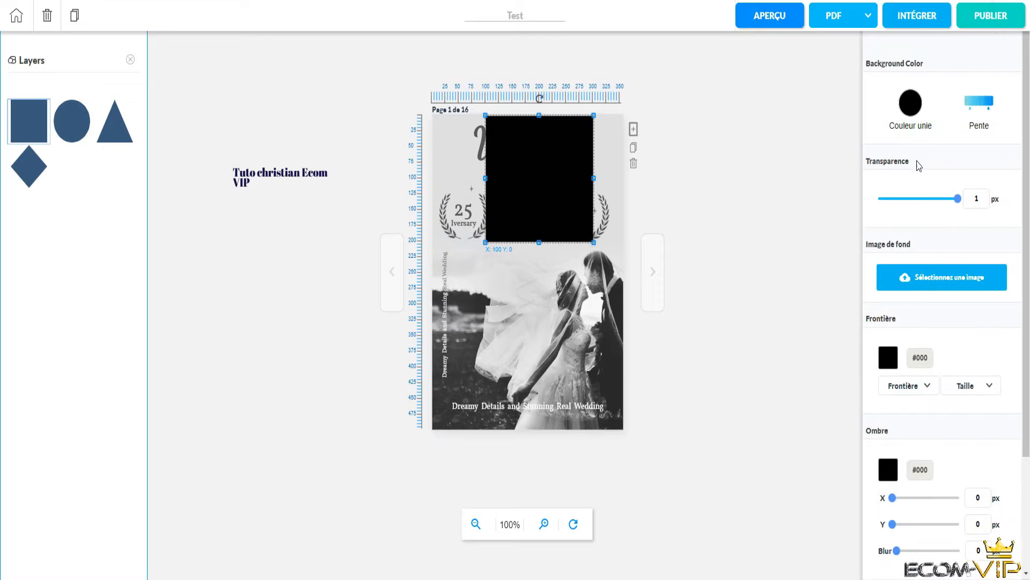
pyautogui.scroll(-3, 940, 396)
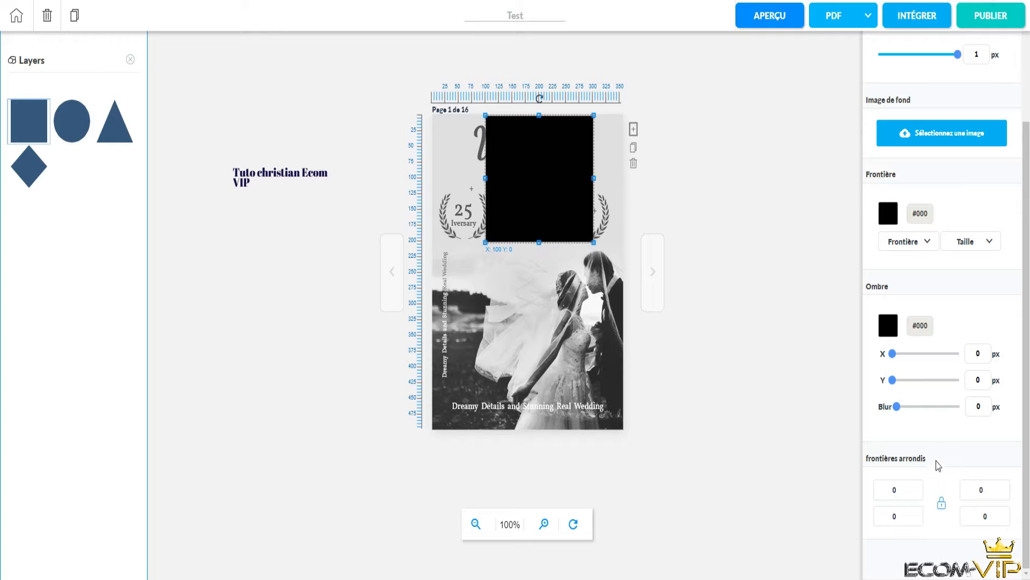
pyautogui.scroll(3, 938, 467)
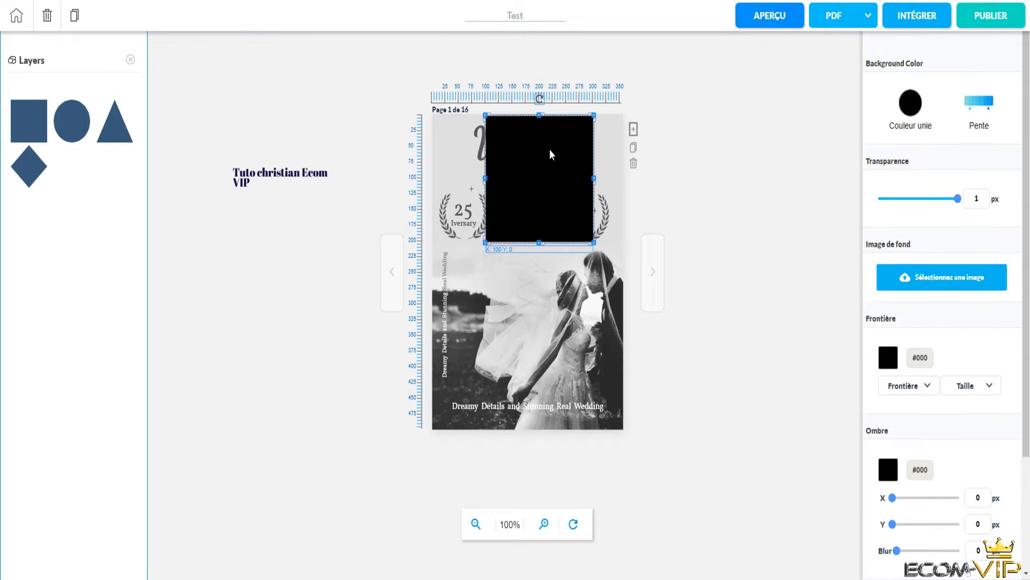
pyautogui.press('Delete')
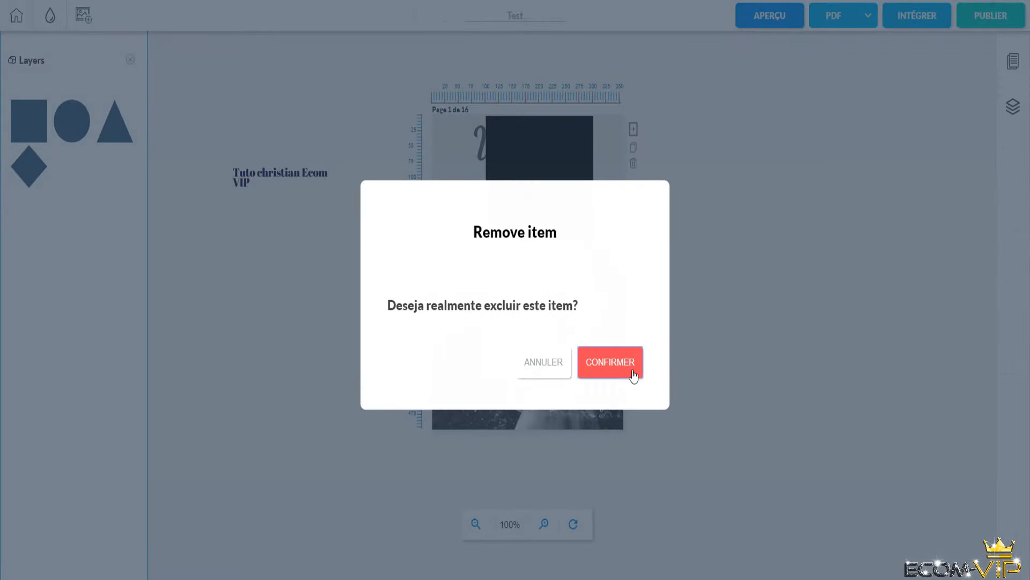
pyautogui.click(621, 371)
# Delete the sample title's text box from the canvas and close the shape list
pyautogui.click(249, 203)
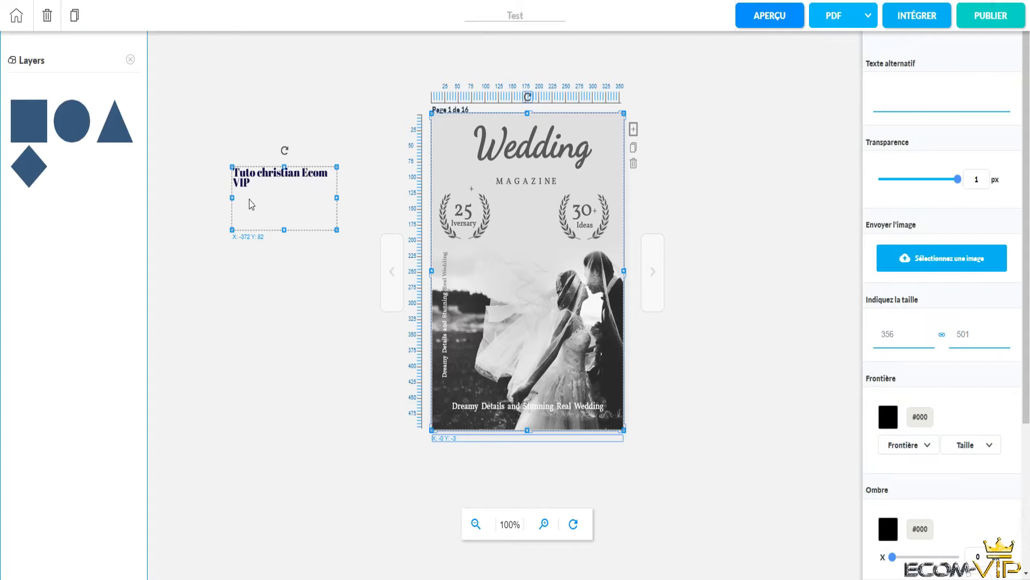
pyautogui.press('Delete')
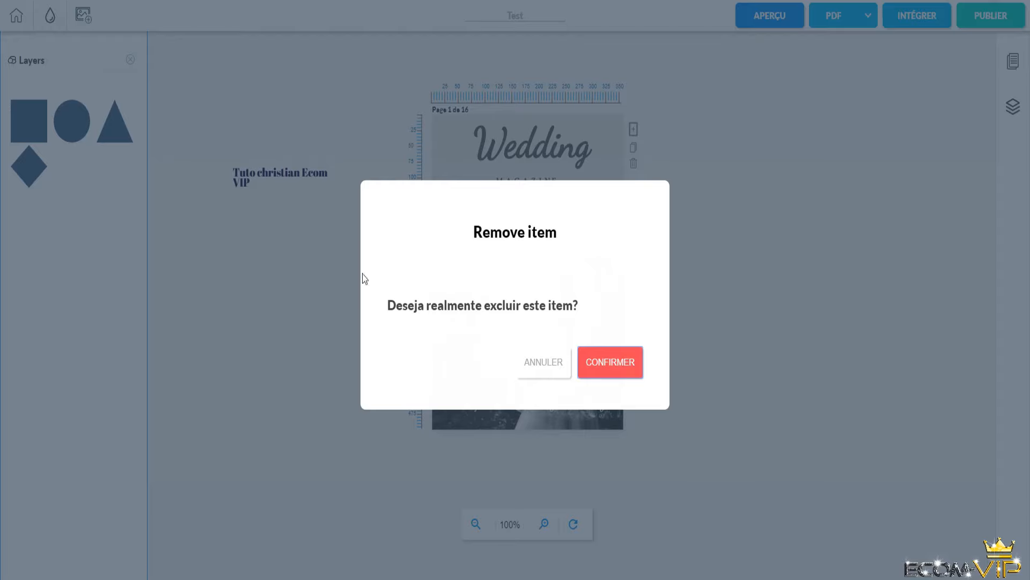
pyautogui.press('Return')
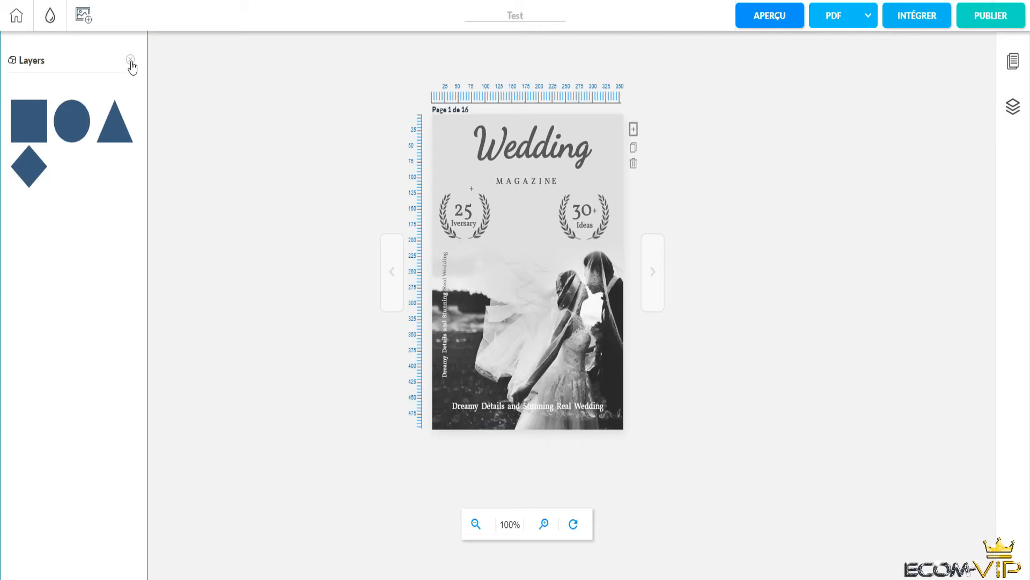
pyautogui.click(131, 59)
# Add an image placeholder to page 1, look through its size, border and shadow settings, and remove it
pyautogui.click(18, 128)
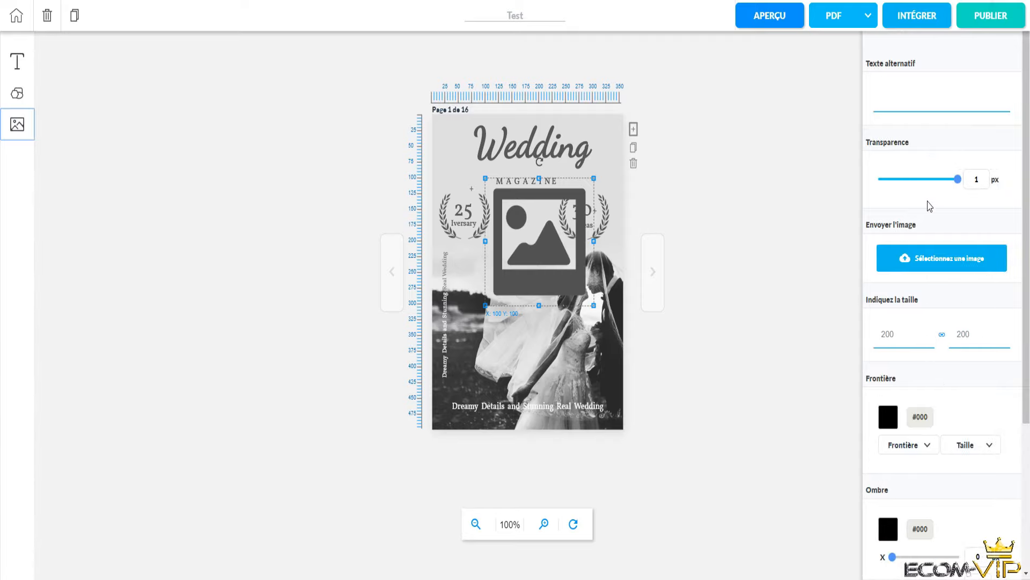
pyautogui.scroll(-4, 930, 206)
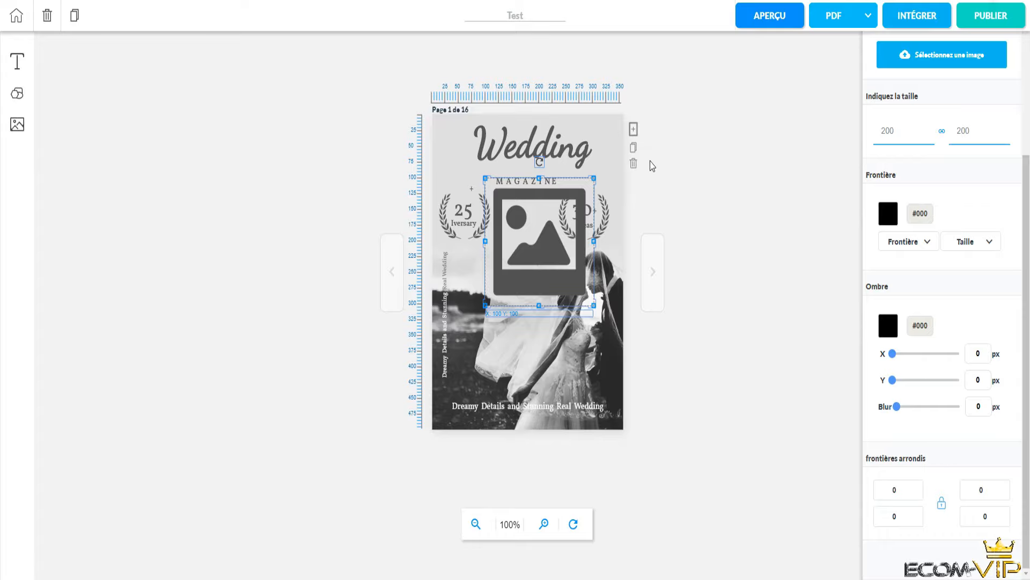
pyautogui.click(633, 163)
pyautogui.click(623, 371)
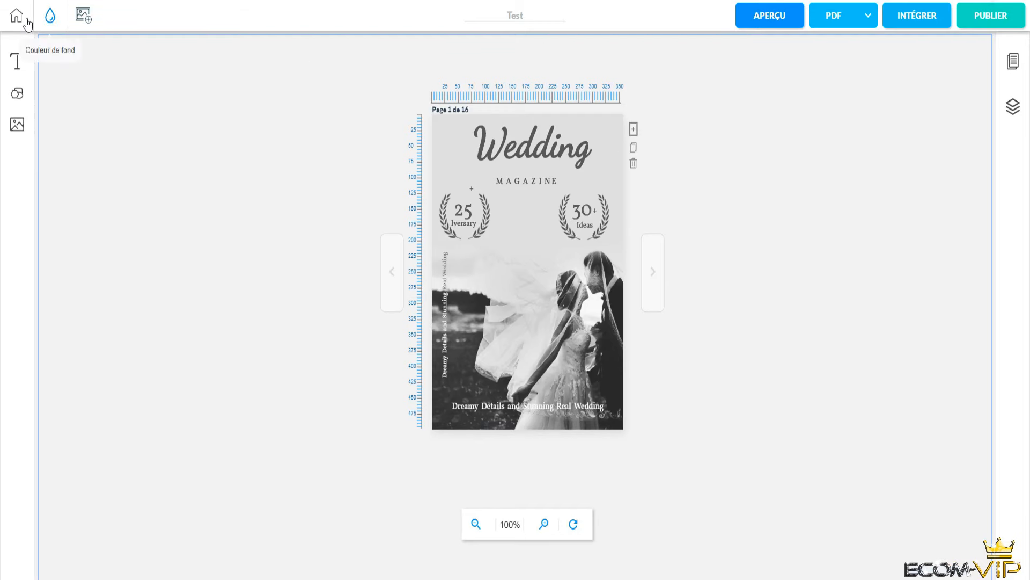
# Look at the page's background colour options and the background image library without choosing anything
pyautogui.click(50, 20)
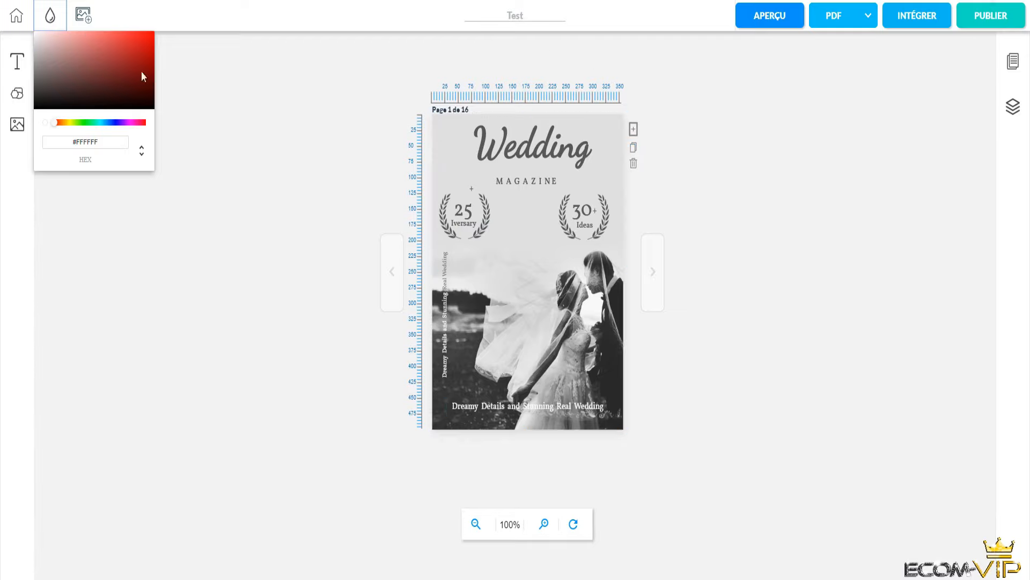
pyautogui.click(84, 14)
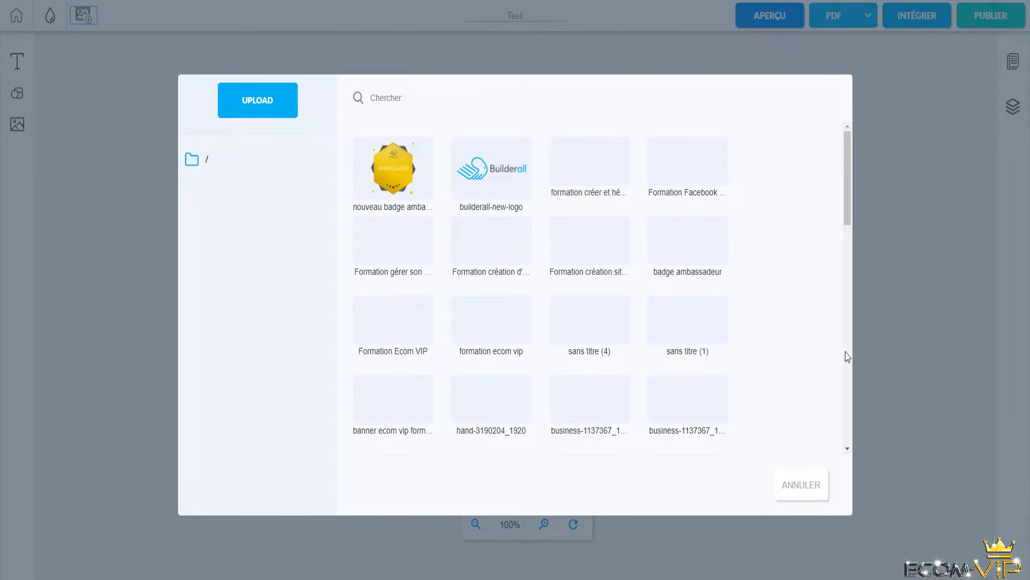
pyautogui.click(810, 485)
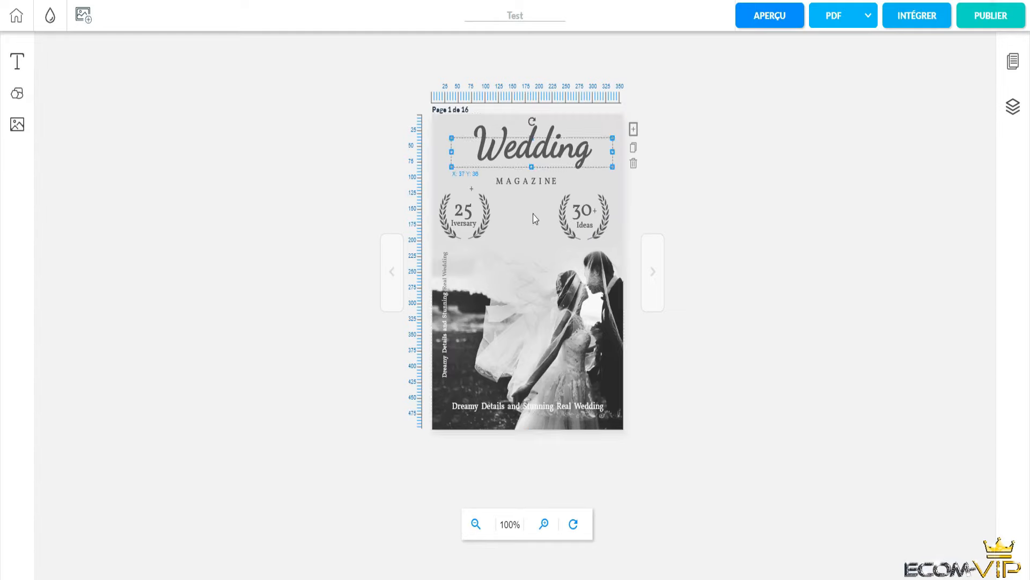
pyautogui.click(541, 280)
pyautogui.click(870, 335)
pyautogui.click(552, 284)
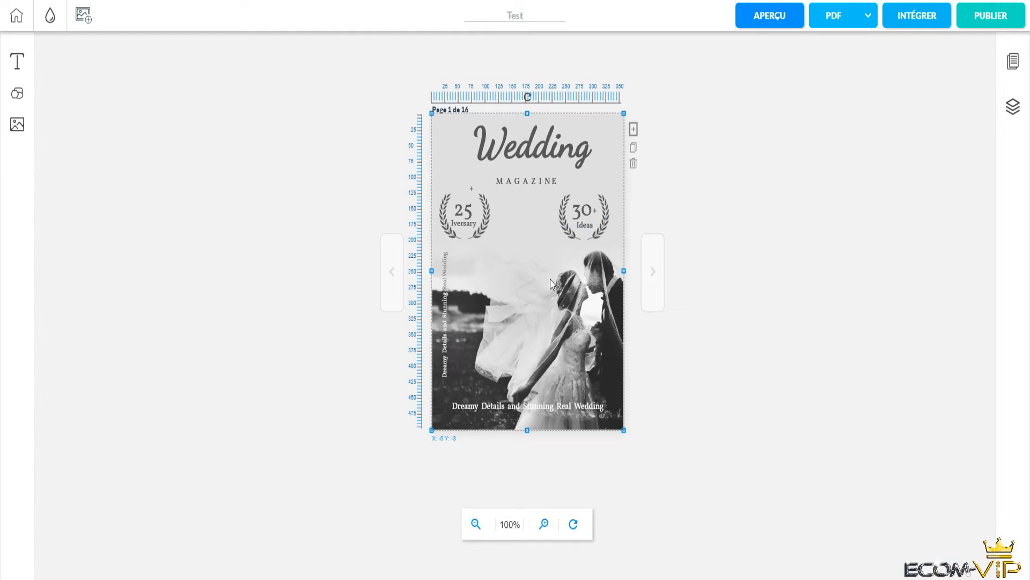
pyautogui.click(671, 267)
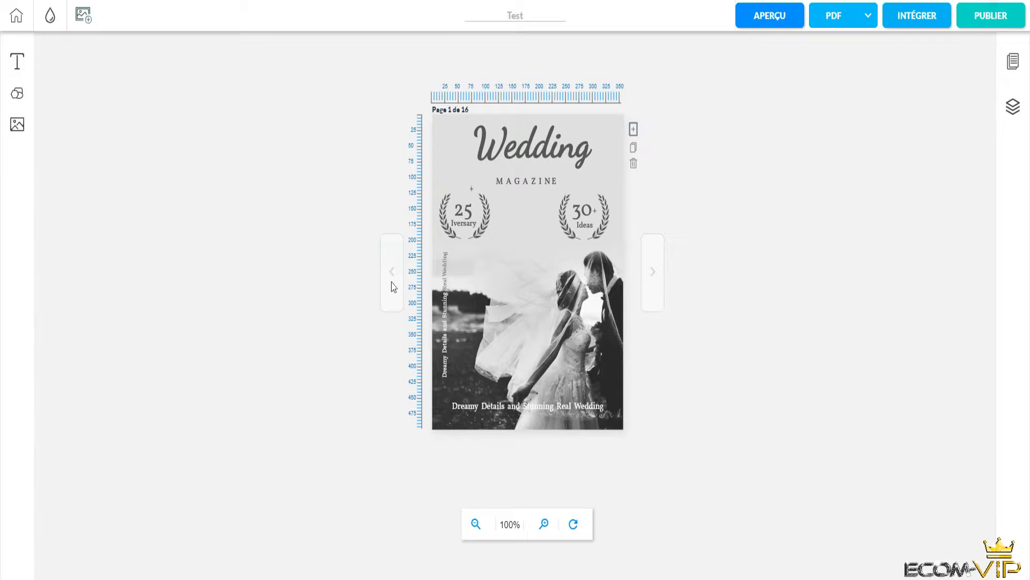
pyautogui.click(567, 138)
pyautogui.click(436, 108)
# Add a blank page at the end of the magazine and remove it
pyautogui.click(634, 131)
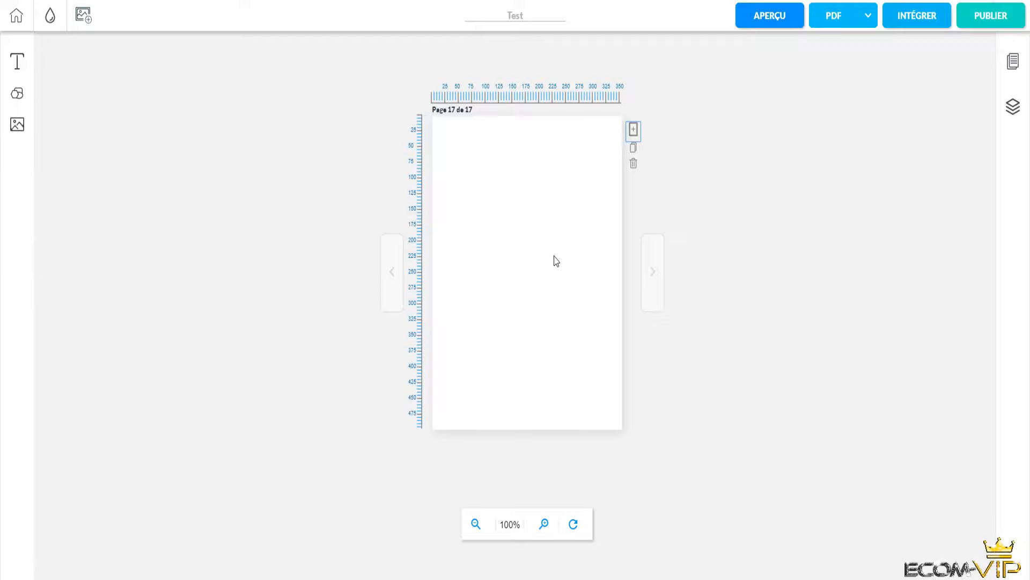
pyautogui.click(634, 164)
pyautogui.click(626, 361)
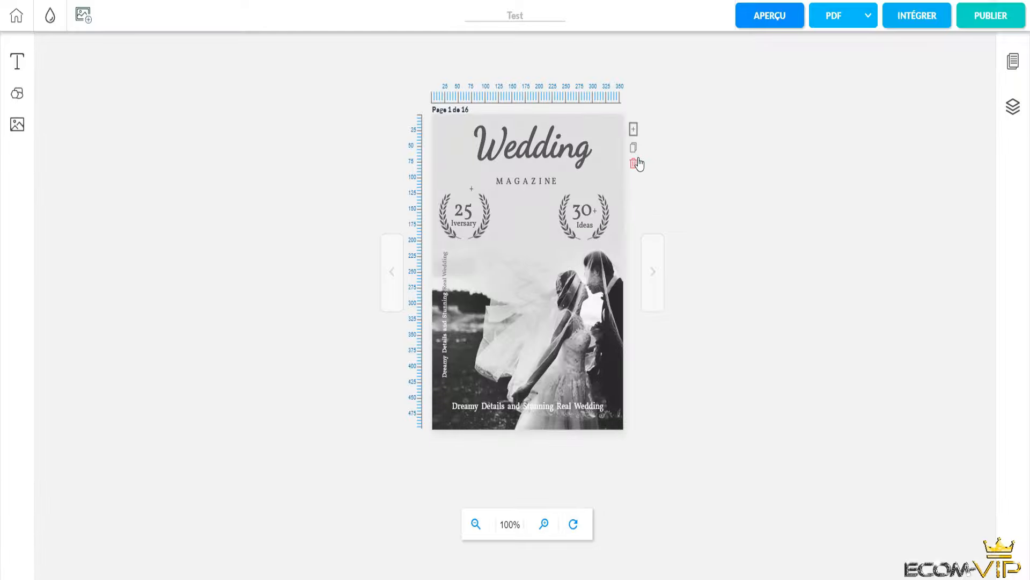
# Duplicate the Wedding cover page, check the copy's place after pages 15 and 16, and remove the copy
pyautogui.click(581, 310)
pyautogui.click(569, 408)
pyautogui.click(633, 147)
pyautogui.click(602, 362)
pyautogui.click(393, 272)
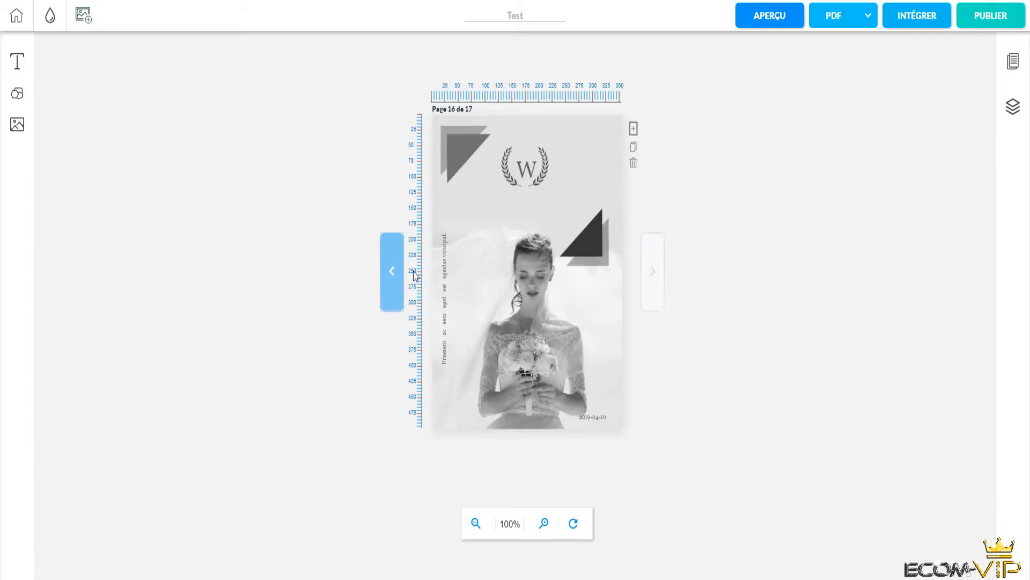
pyautogui.click(387, 283)
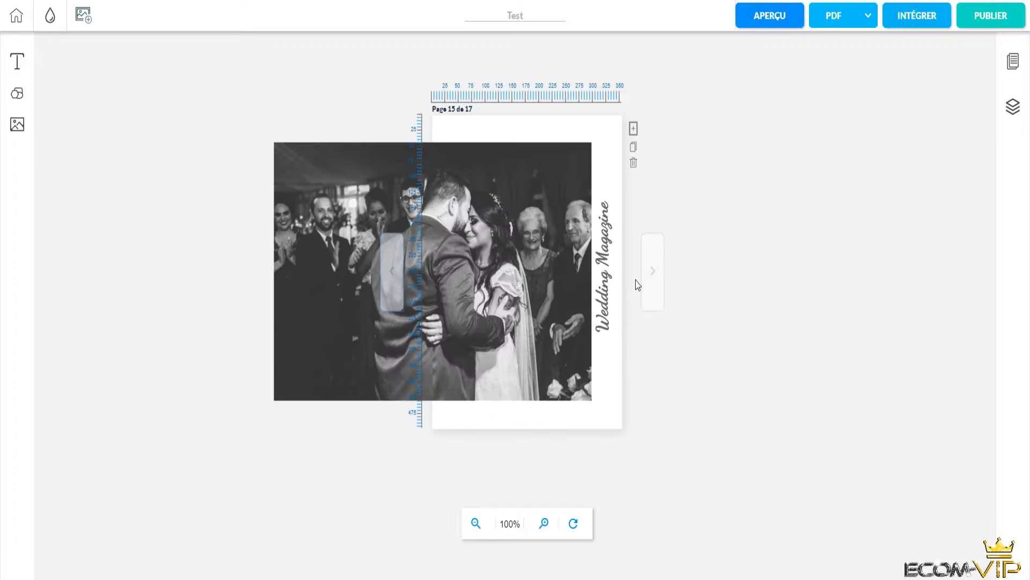
pyautogui.doubleClick(662, 282)
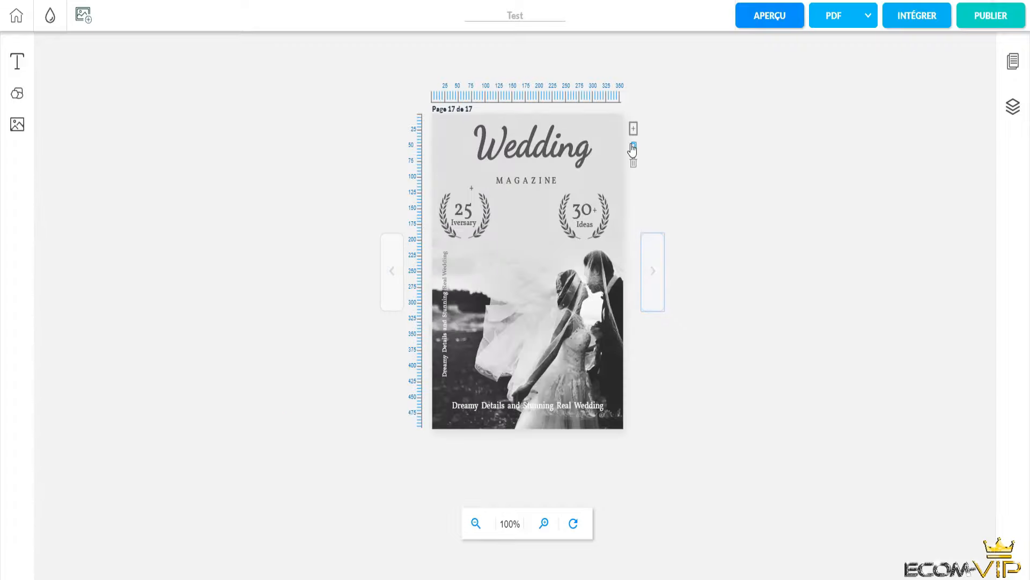
pyautogui.click(633, 163)
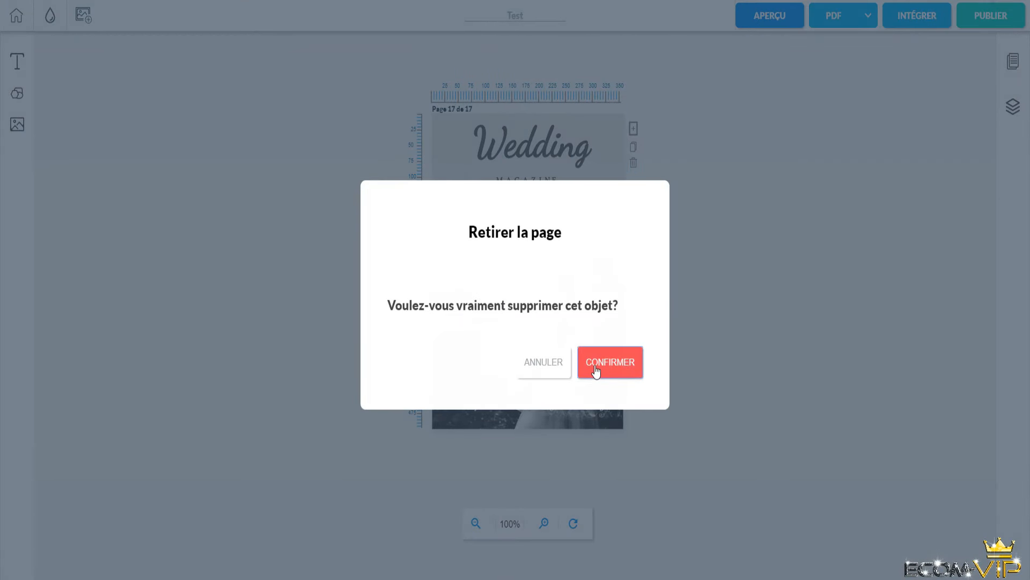
pyautogui.click(595, 365)
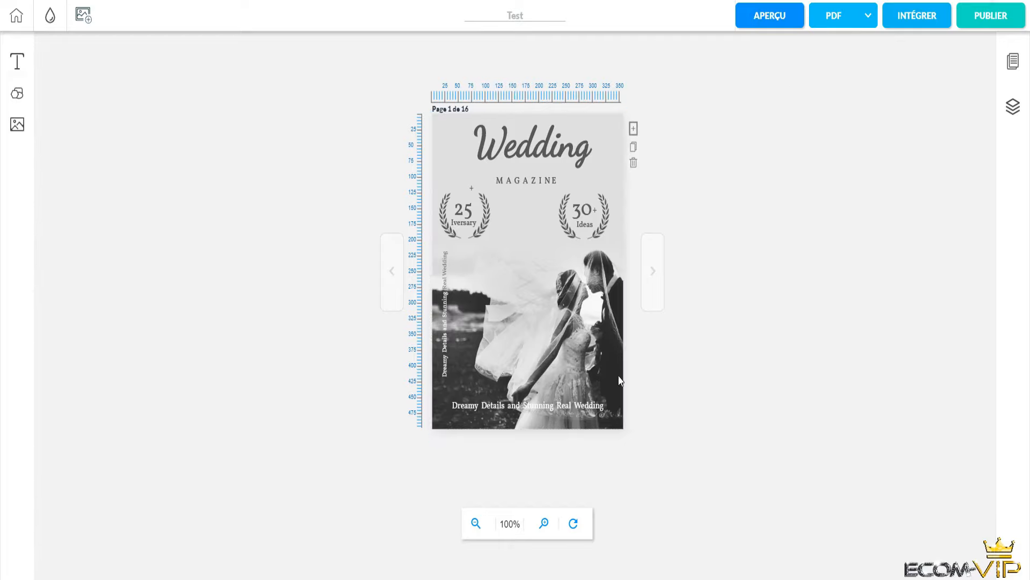
# Go to page 2 and move the groom's portrait photo slightly up, to about X 24, Y 138
pyautogui.click(653, 288)
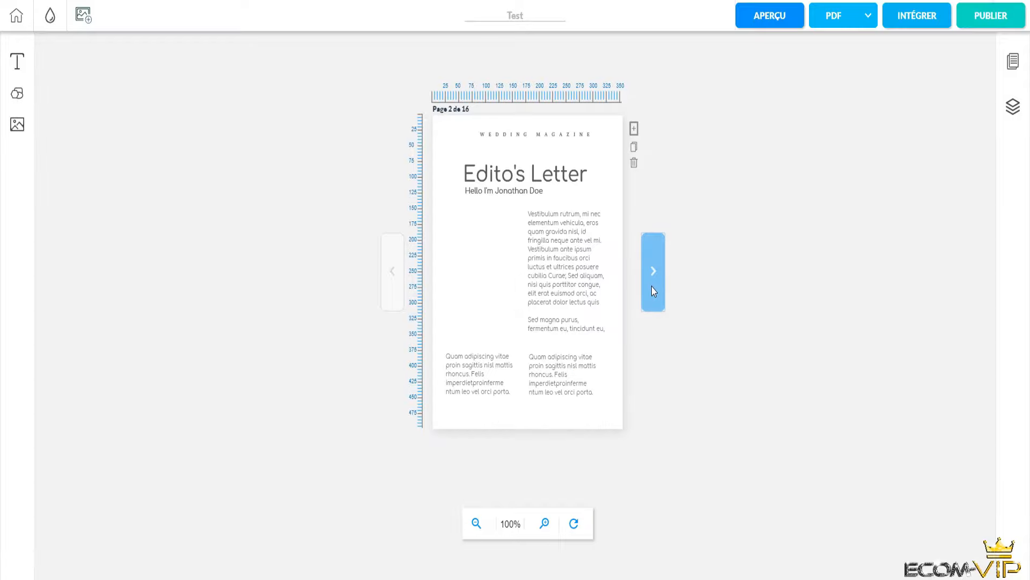
pyautogui.click(496, 265)
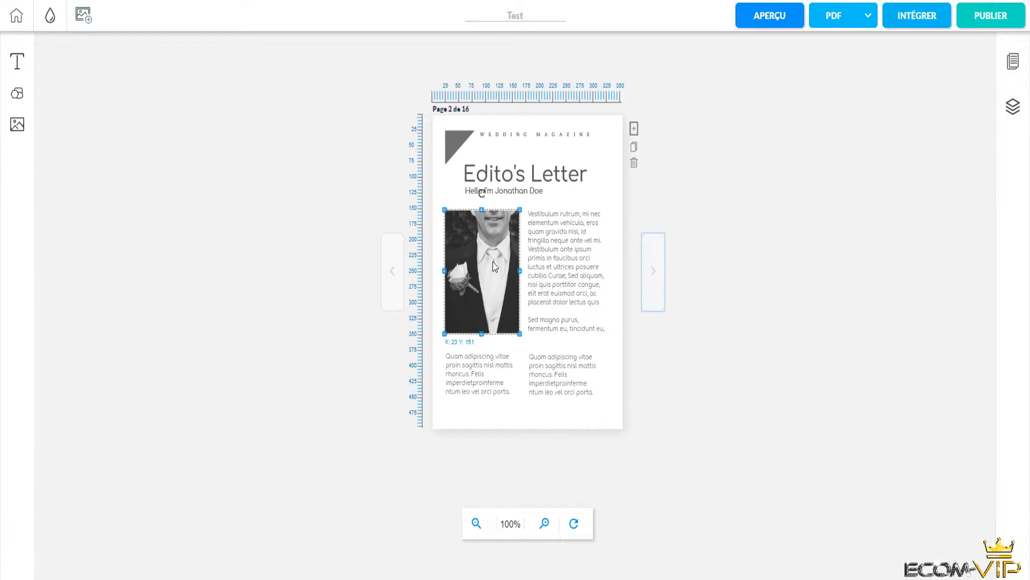
pyautogui.moveTo(496, 265)
pyautogui.mouseDown()
pyautogui.moveTo(488, 307)
pyautogui.moveTo(597, 259)
pyautogui.moveTo(493, 252)
pyautogui.moveTo(507, 201)
pyautogui.moveTo(492, 191)
pyautogui.moveTo(487, 286)
pyautogui.moveTo(494, 265)
pyautogui.moveTo(474, 187)
pyautogui.moveTo(496, 259)
pyautogui.mouseUp()
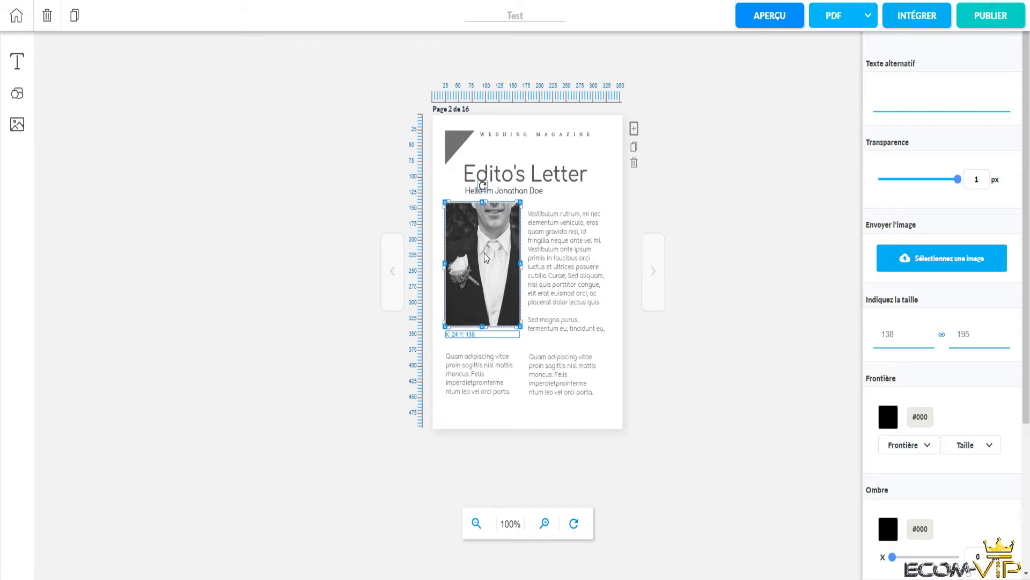
pyautogui.click(738, 249)
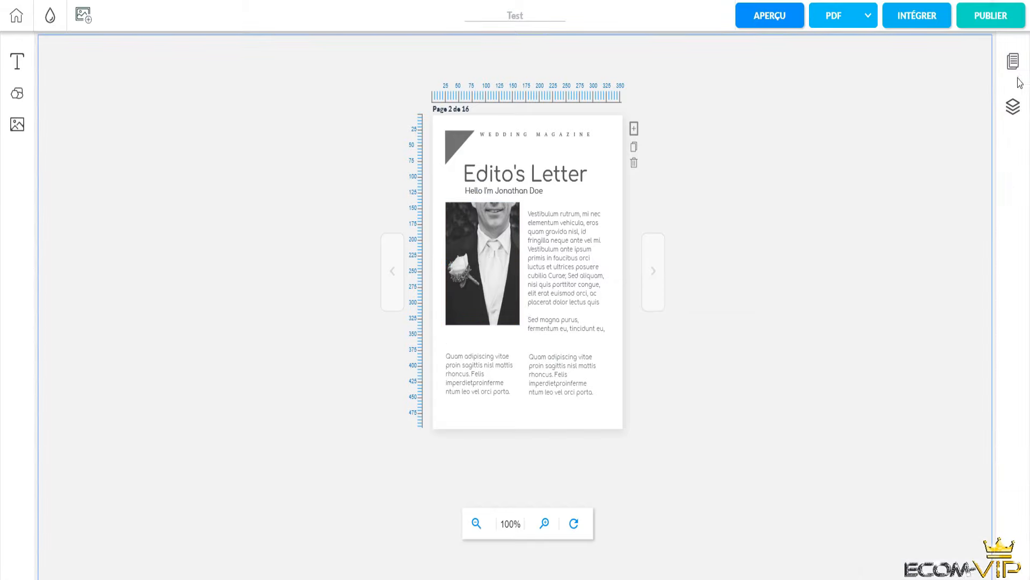
# Look at page 2's layer list and move the portrait photo over the "Edito's Letter" title, to about X 75, Y 53
pyautogui.click(1014, 107)
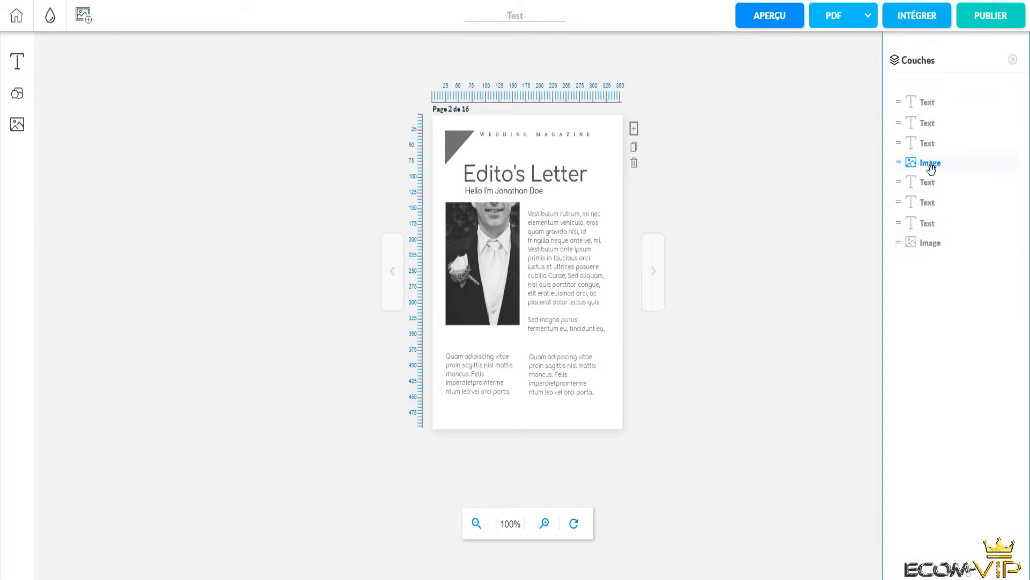
pyautogui.click(503, 256)
pyautogui.moveTo(504, 257); pyautogui.dragTo(531, 203)
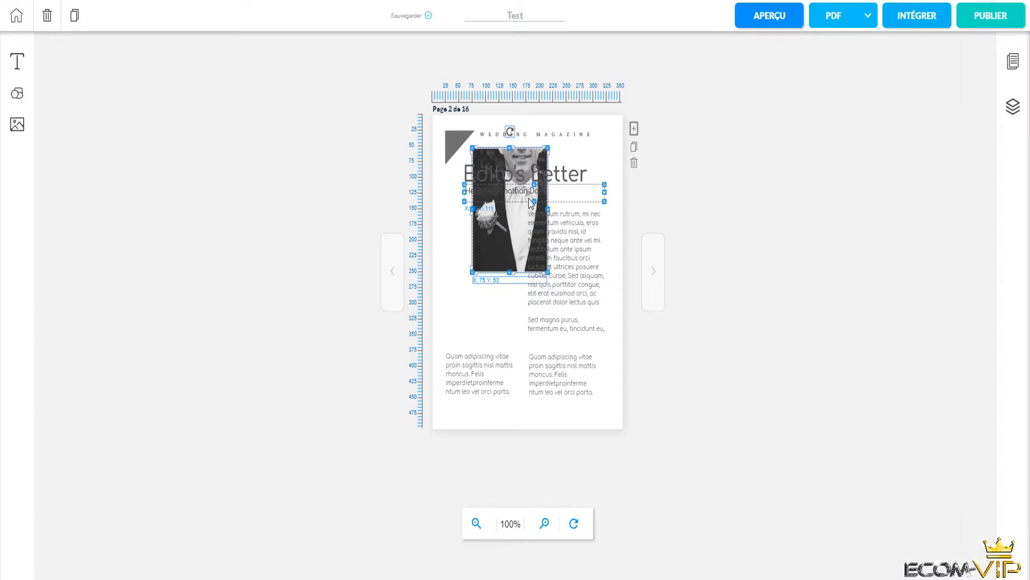
pyautogui.click(812, 242)
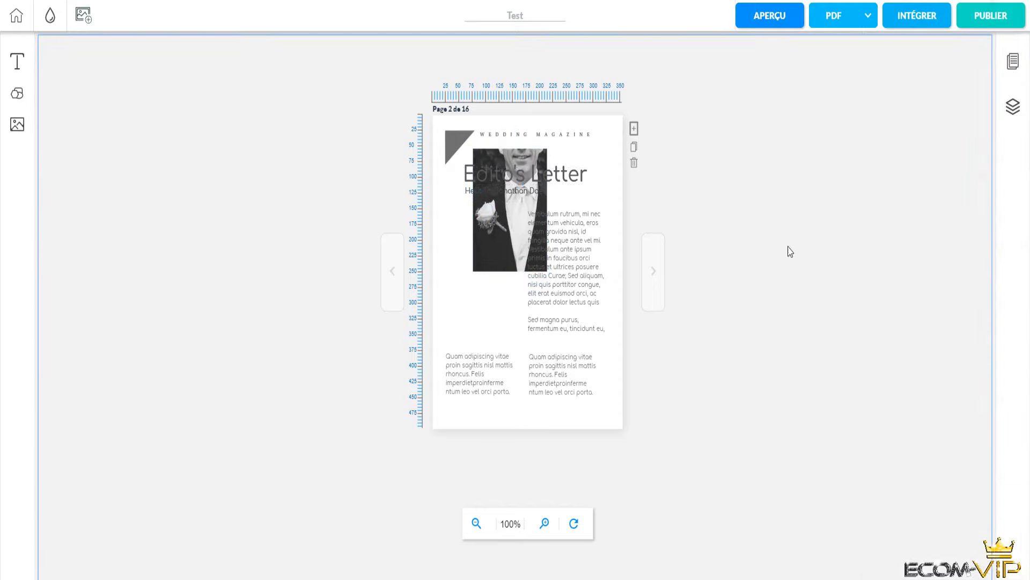
# Reorder page 2's layers so that both image layers sit above all the text layers
pyautogui.click(1012, 110)
pyautogui.moveTo(936, 168); pyautogui.dragTo(938, 102)
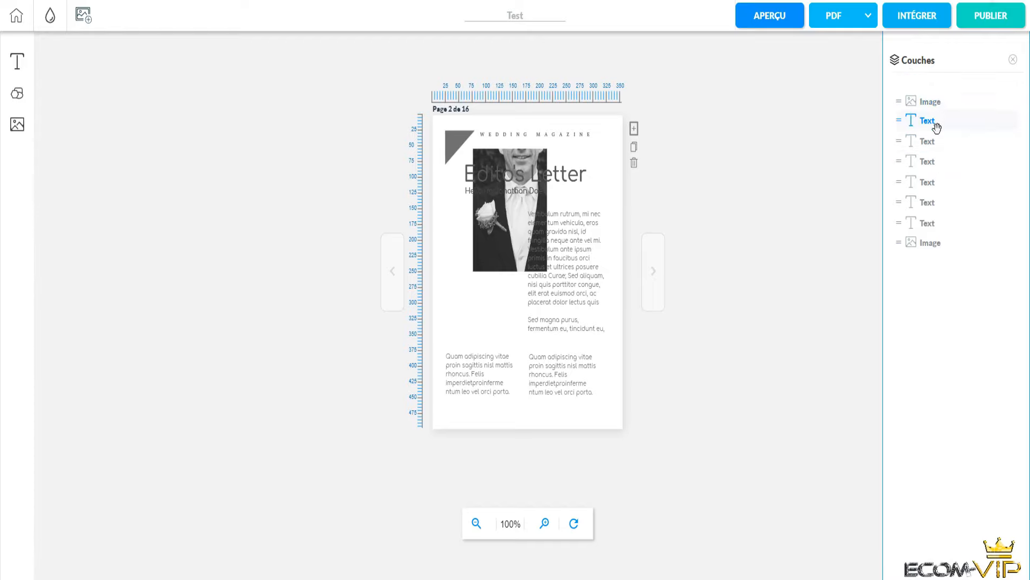
pyautogui.moveTo(932, 241); pyautogui.dragTo(945, 117)
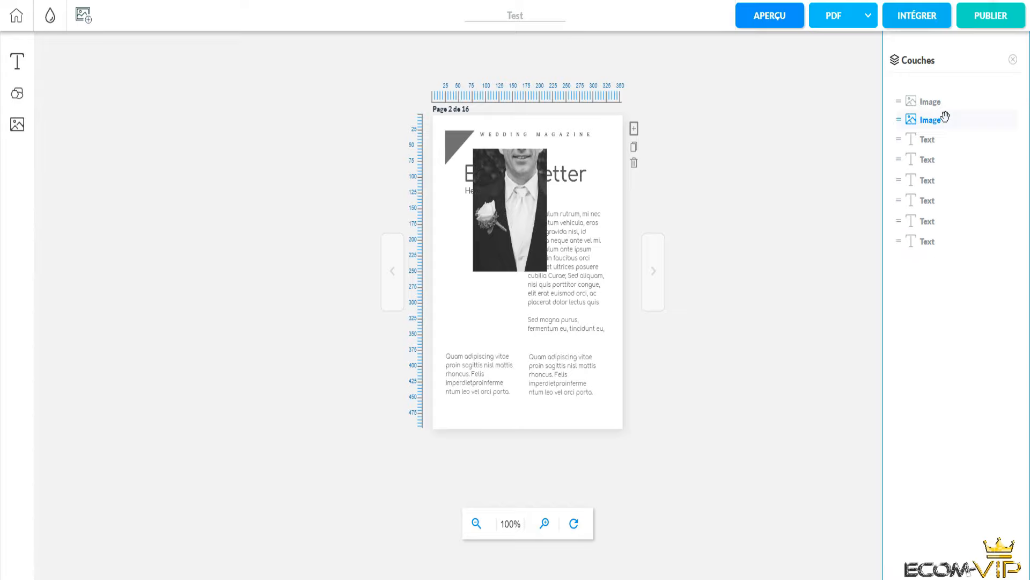
# Move the portrait photo back below the title, beside the upper body text column, and deselect it
pyautogui.click(536, 204)
pyautogui.click(565, 239)
pyautogui.click(509, 215)
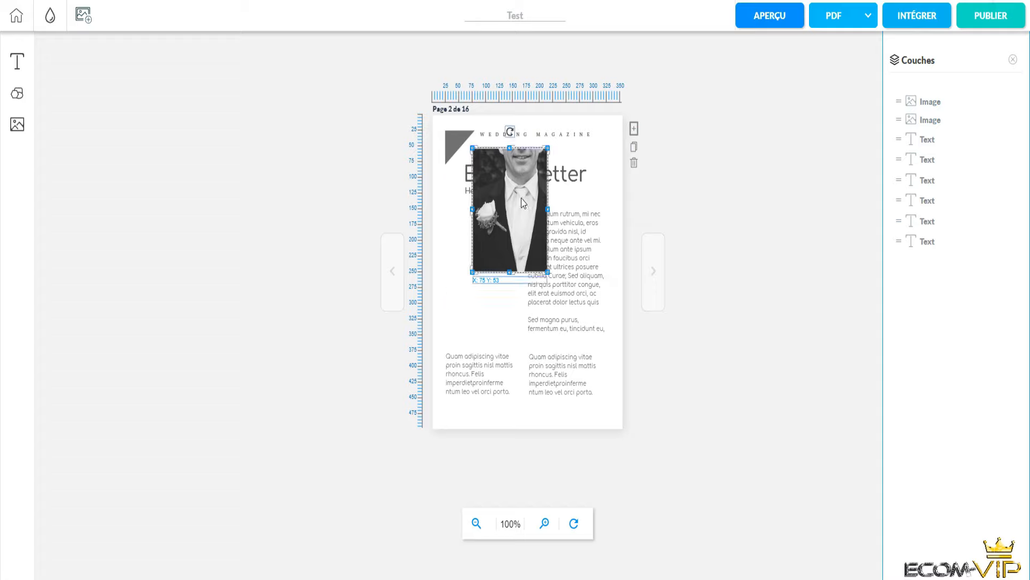
pyautogui.moveTo(525, 203); pyautogui.dragTo(502, 256)
pyautogui.click(722, 198)
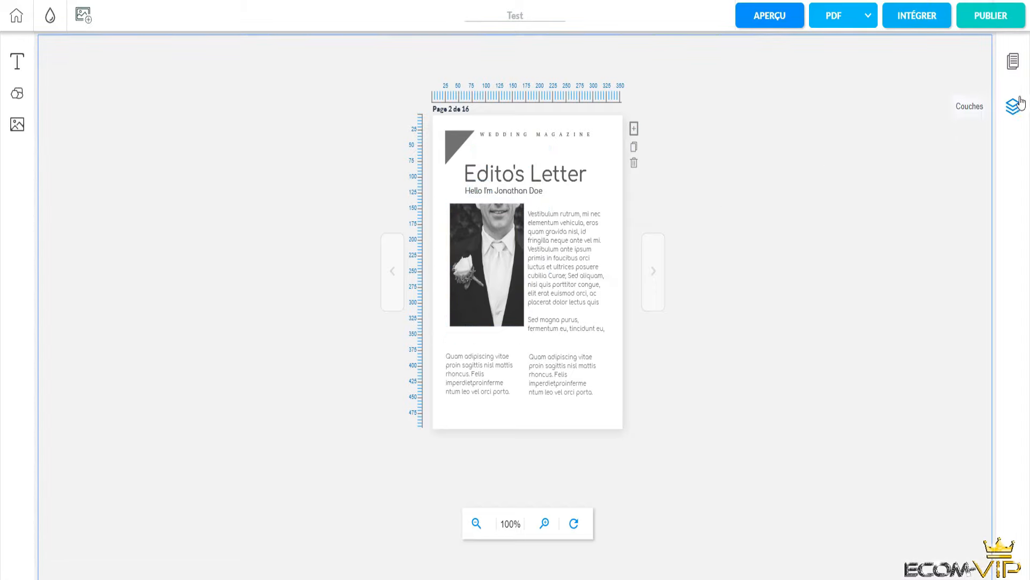
# Swap page 4, the Girl Style Tips page, with page 2 in the magazine's page order
pyautogui.click(1013, 62)
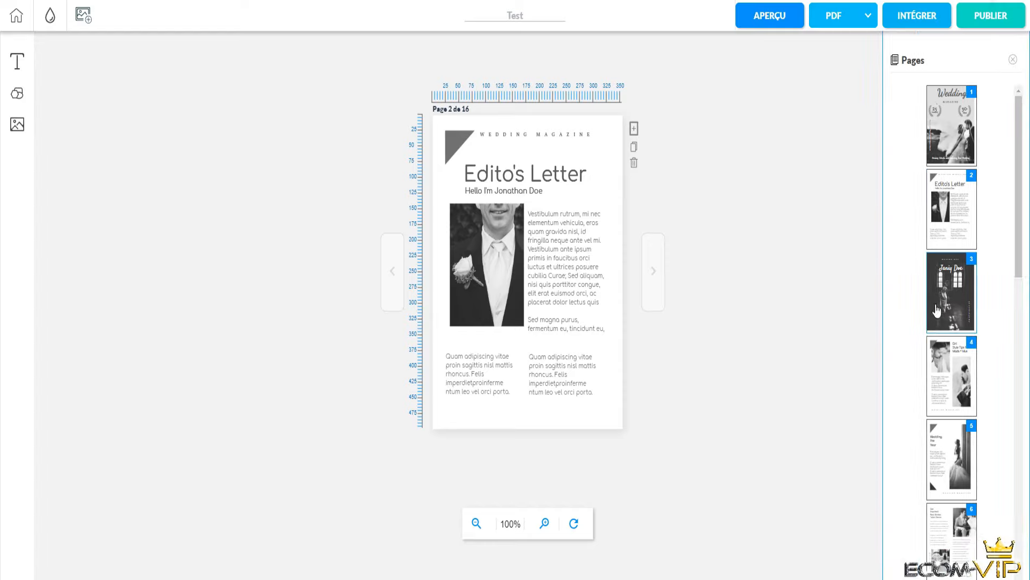
pyautogui.moveTo(953, 400); pyautogui.dragTo(954, 262)
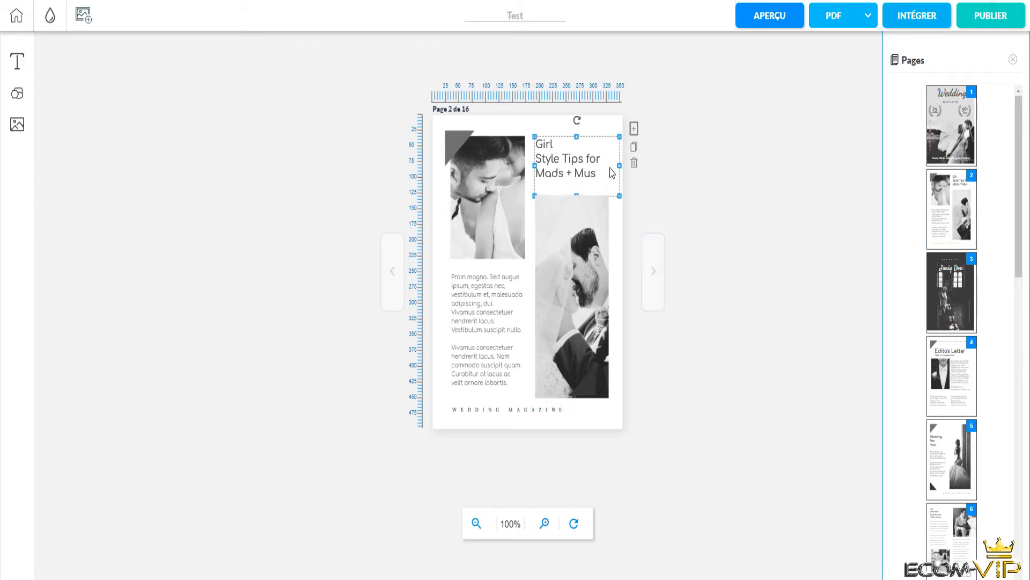
# Add a blank page to the magazine and move it from the end to position 12
pyautogui.click(634, 131)
pyautogui.scroll(-15, 993, 451)
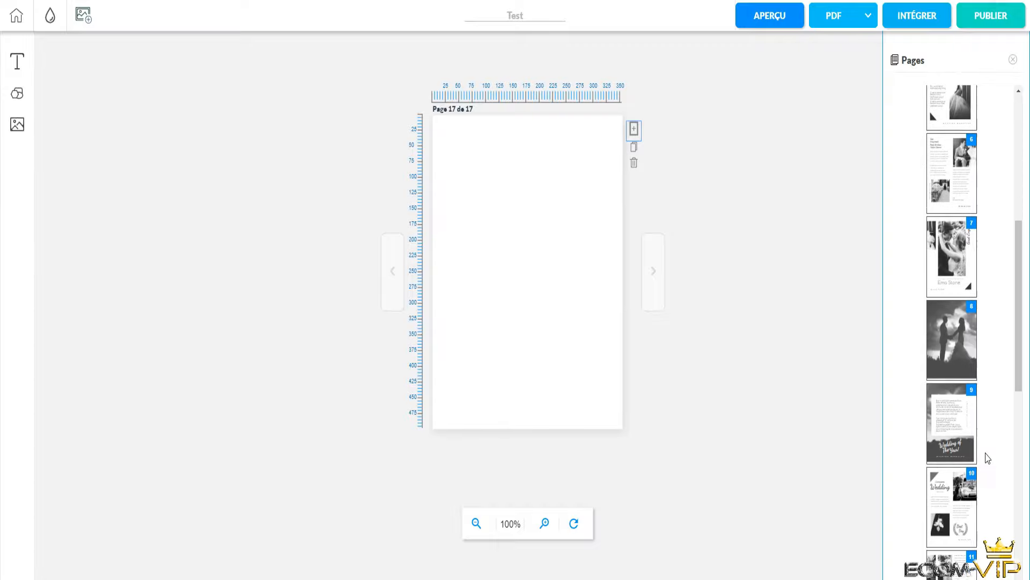
pyautogui.moveTo(955, 548); pyautogui.dragTo(951, 131)
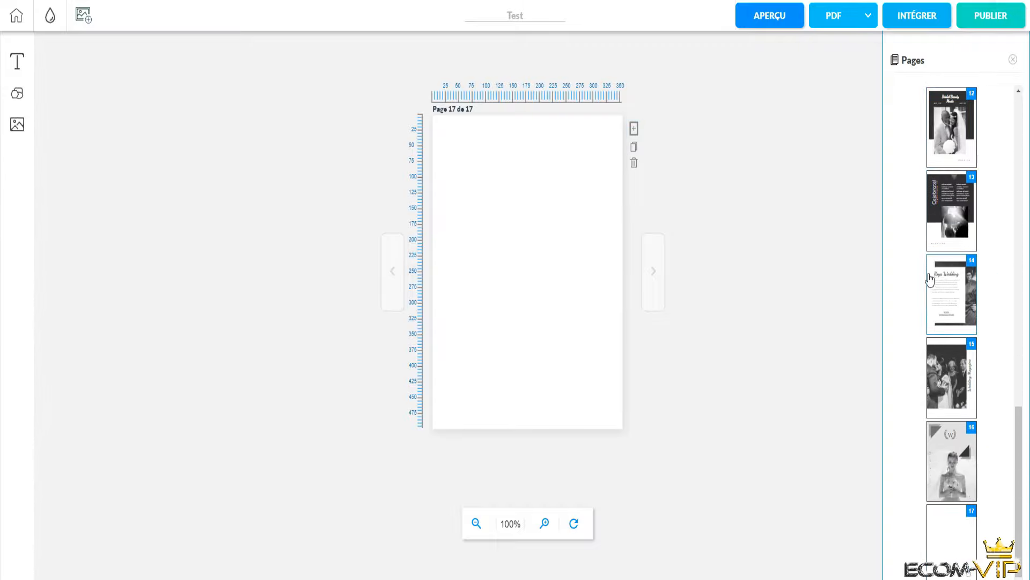
pyautogui.moveTo(953, 530); pyautogui.dragTo(959, 128)
pyautogui.moveTo(965, 551); pyautogui.dragTo(964, 223)
pyautogui.moveTo(934, 555); pyautogui.dragTo(944, 185)
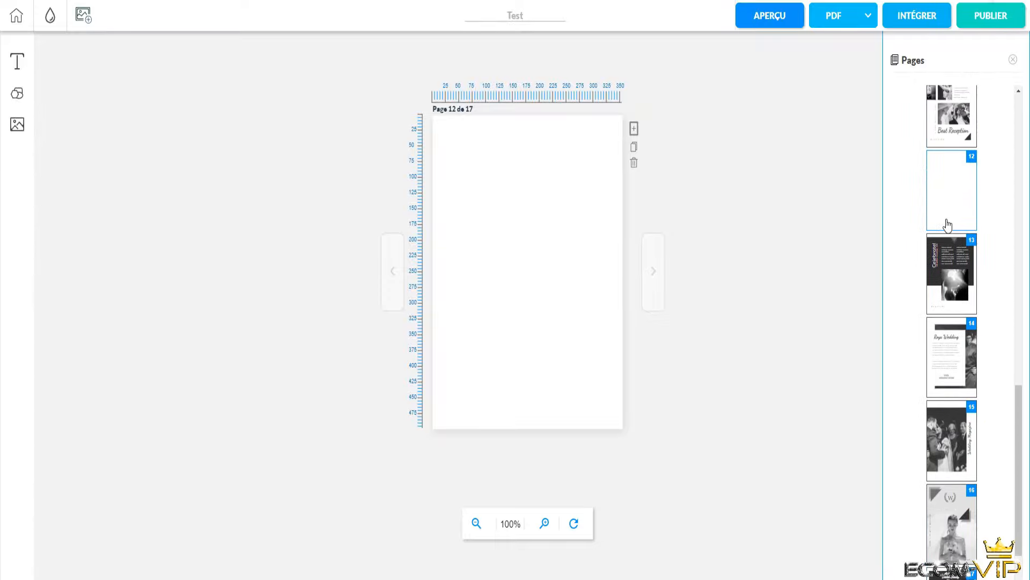
# Check the page order around the blank page 12 and remove that page
pyautogui.scroll(3, 948, 225)
pyautogui.scroll(-3, 954, 207)
pyautogui.scroll(-1, 966, 221)
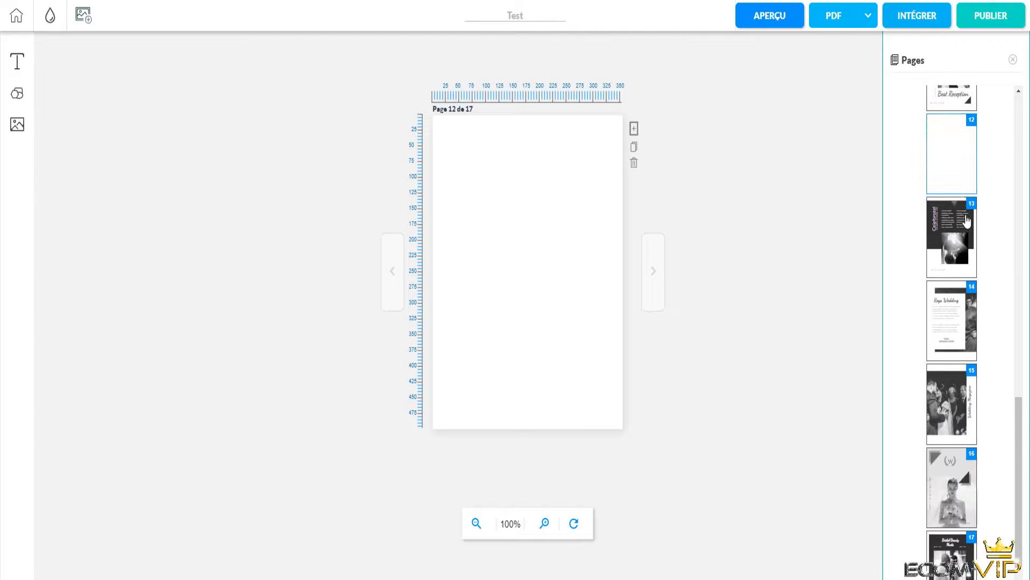
pyautogui.scroll(-1, 967, 221)
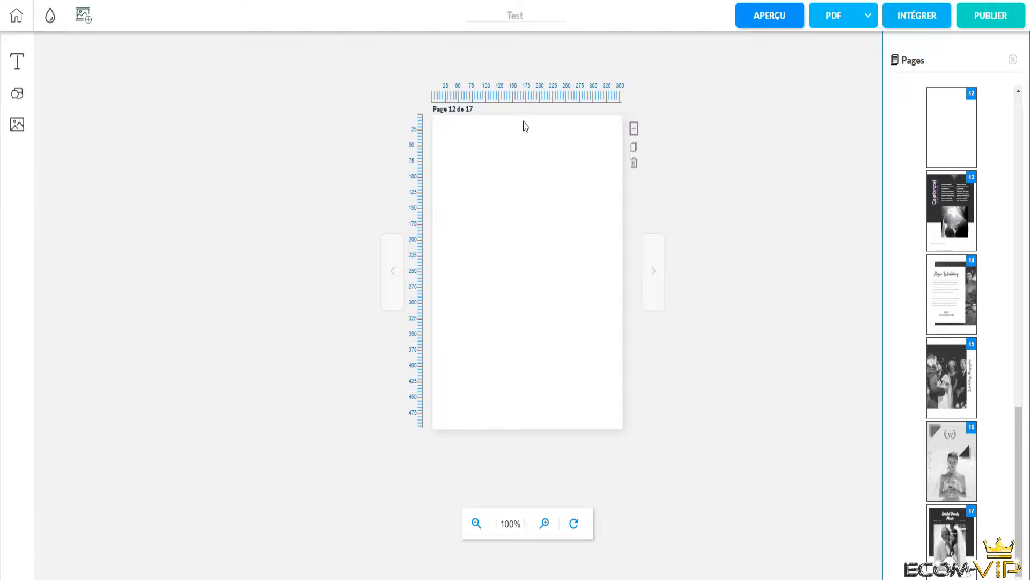
pyautogui.click(634, 162)
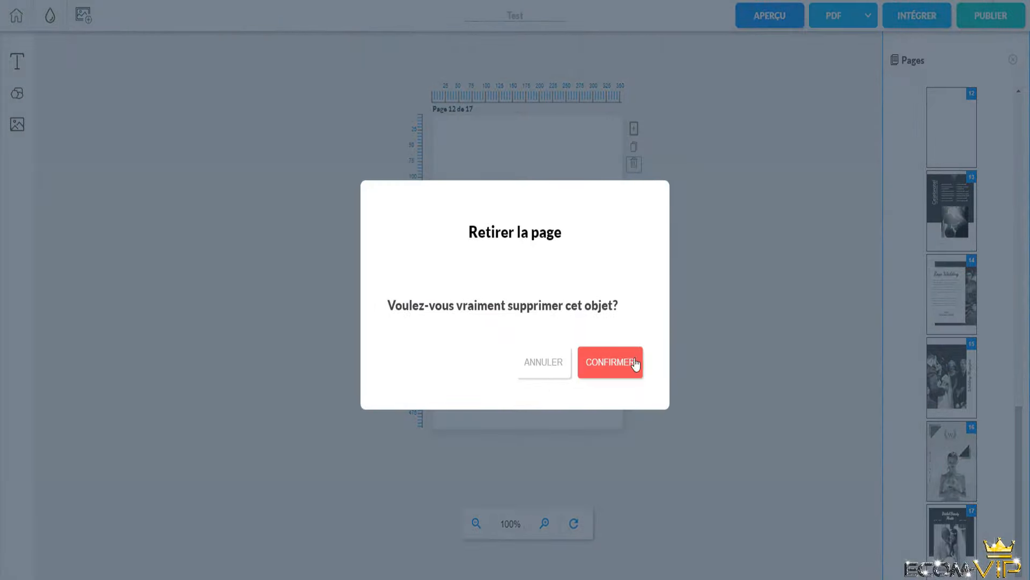
pyautogui.click(636, 364)
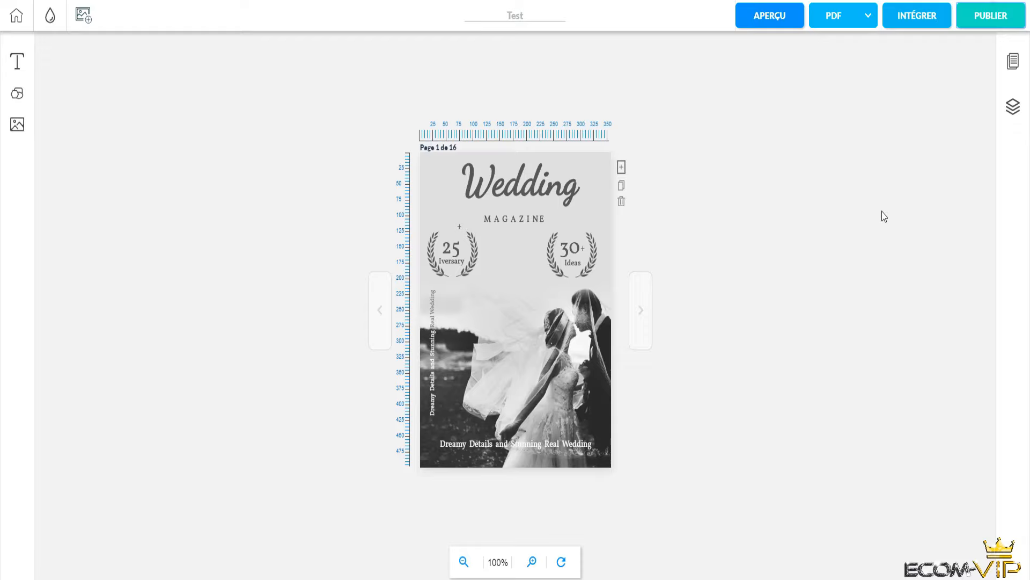
# Look at the list of already exported PDFs and publish the magazine
pyautogui.click(860, 24)
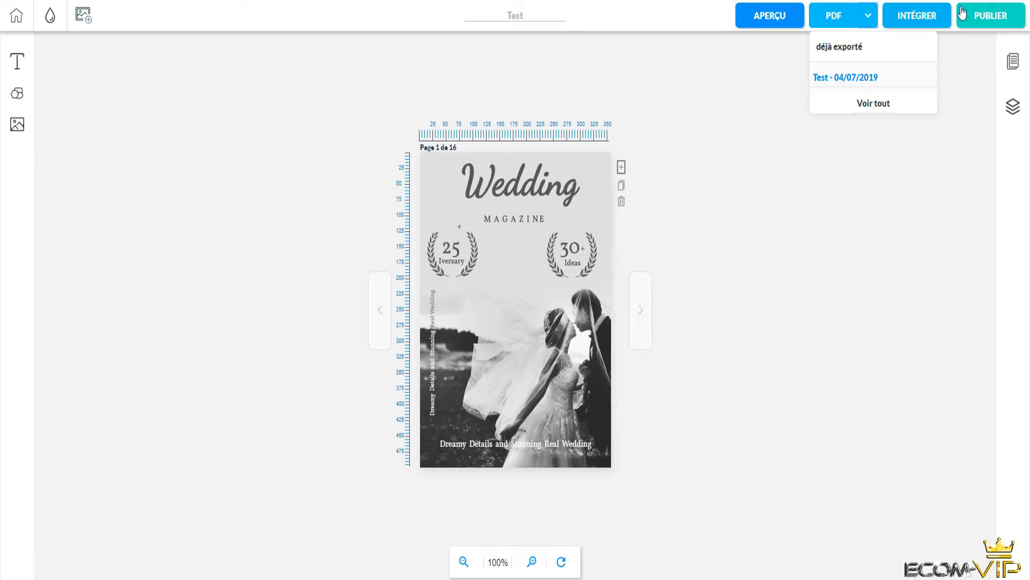
pyautogui.click(991, 18)
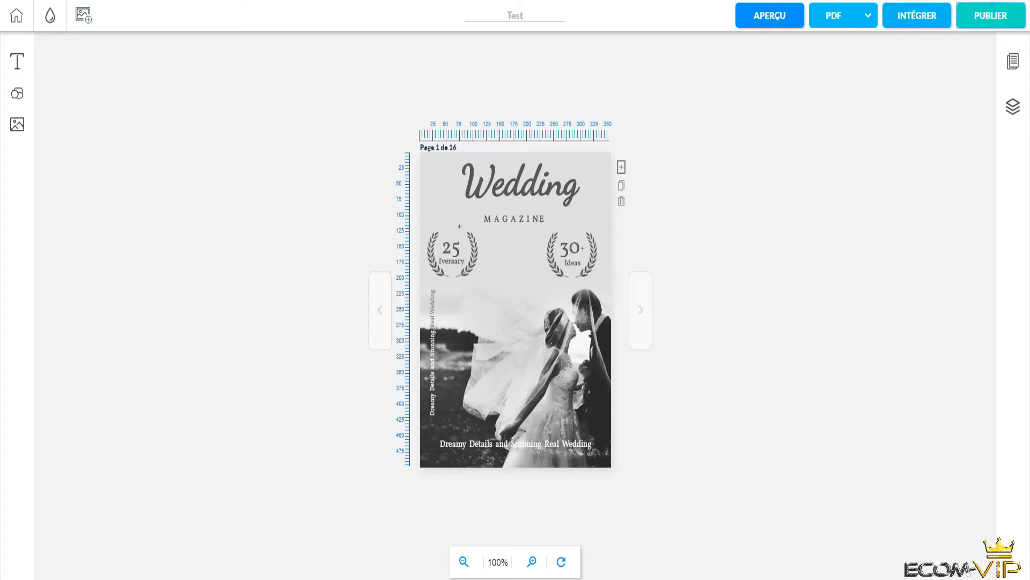
# Copy the magazine's iframe embed code for use on a website
pyautogui.click(920, 17)
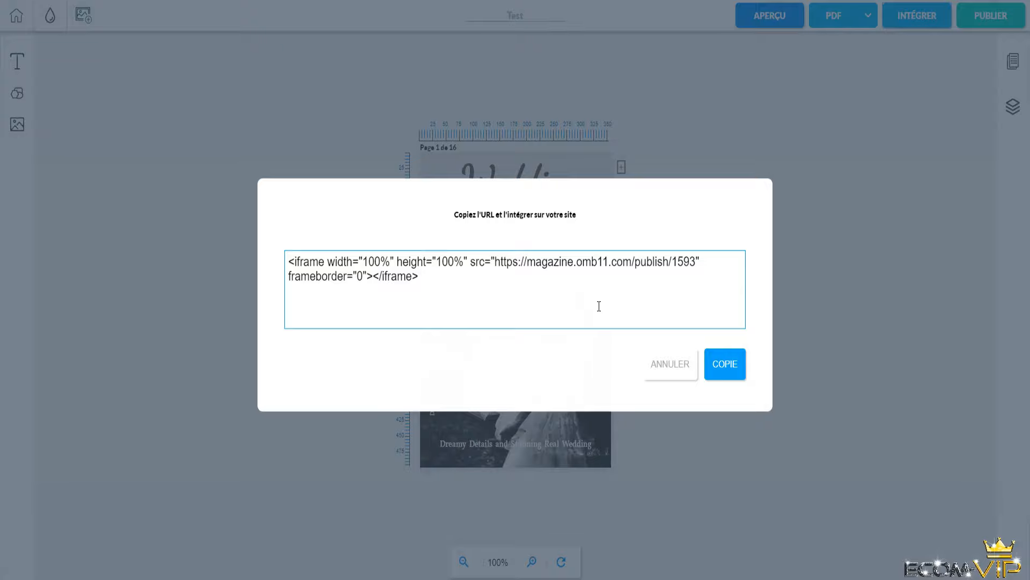
pyautogui.click(728, 369)
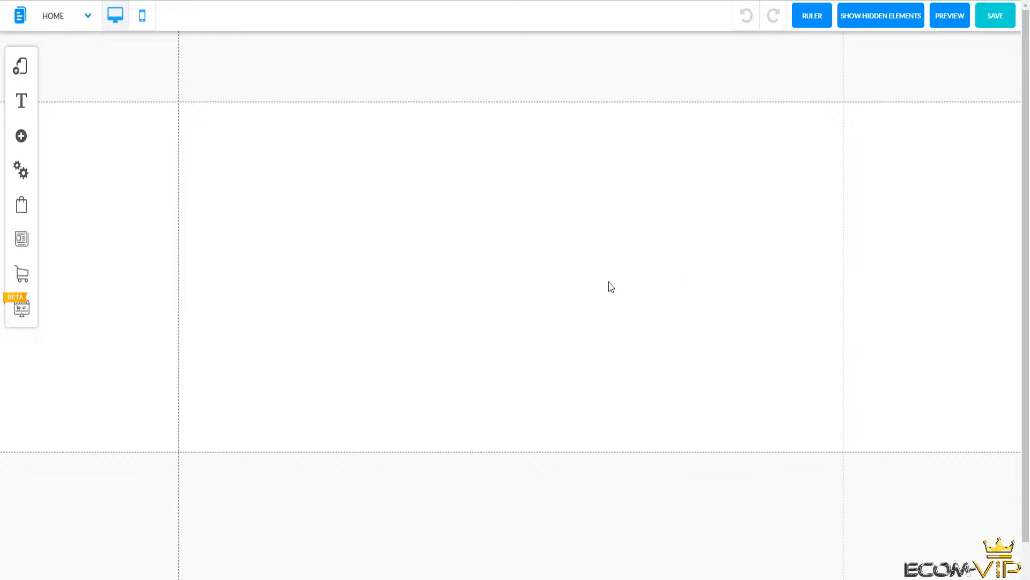
# In the Builderall website builder, add an HTML code app element to the blank Home page
pyautogui.click(26, 143)
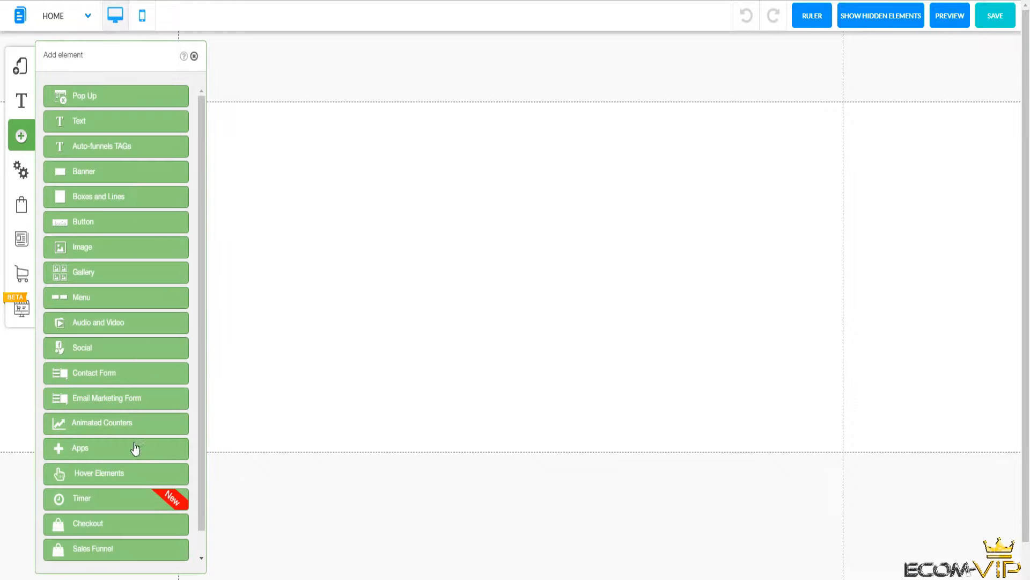
pyautogui.click(136, 449)
pyautogui.click(131, 249)
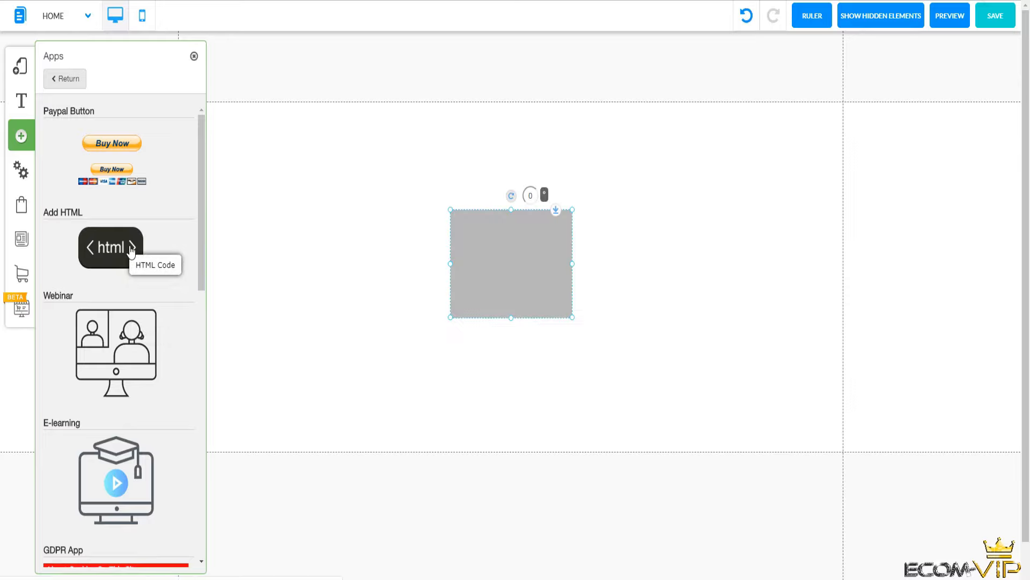
pyautogui.click(502, 241)
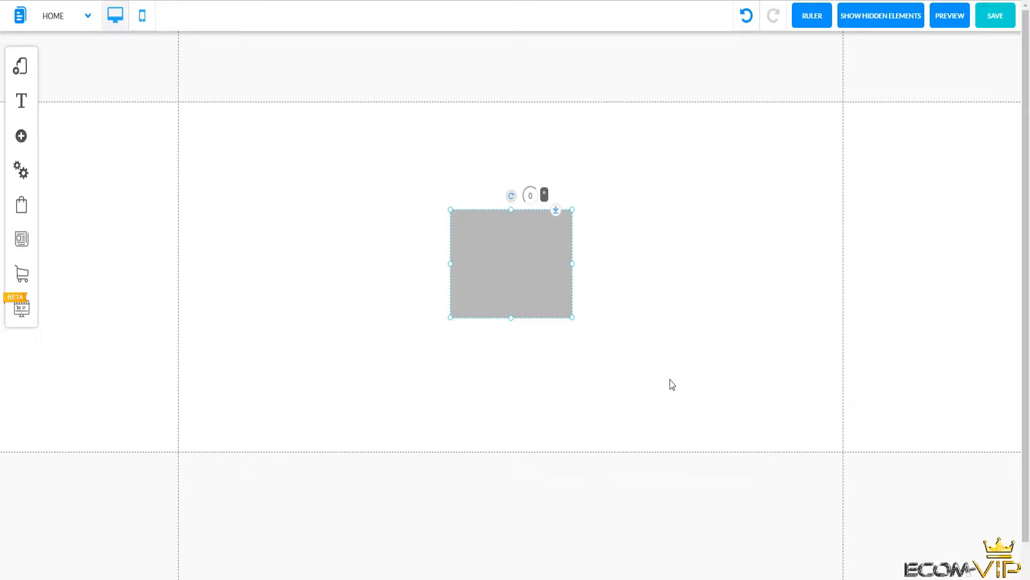
pyautogui.click(524, 271)
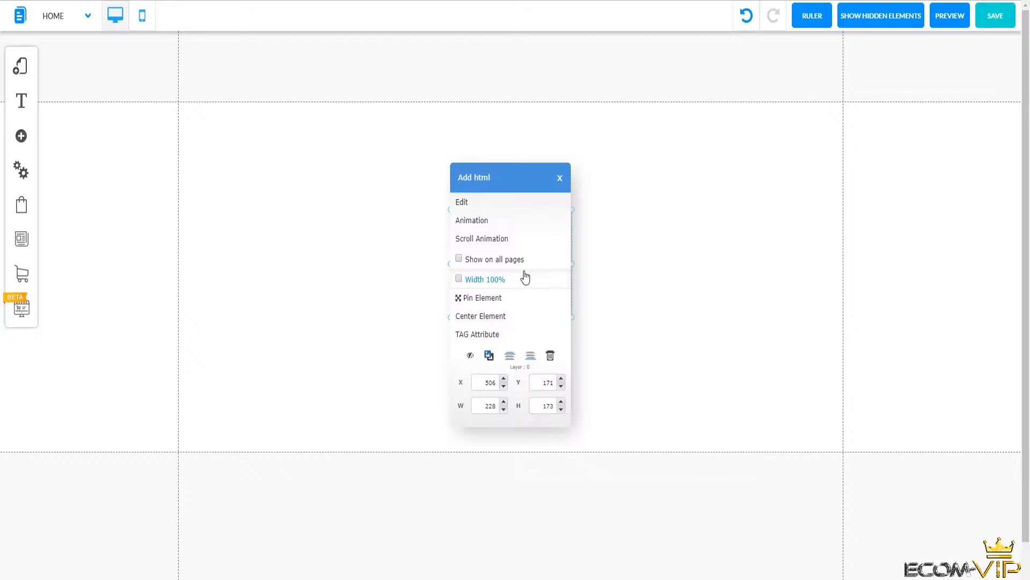
pyautogui.click(491, 207)
pyautogui.click(394, 276)
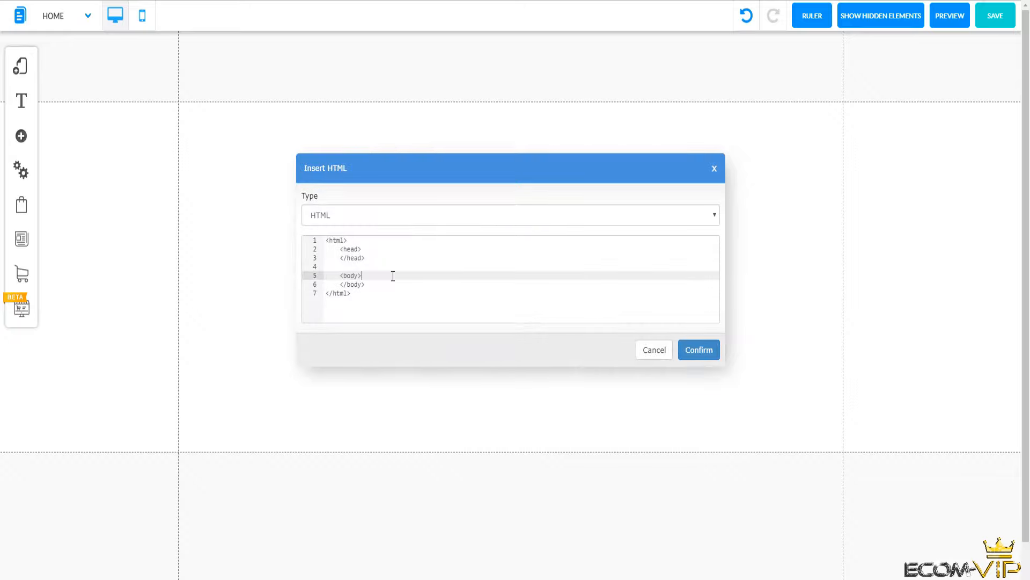
pyautogui.press('Return')
pyautogui.press('Return')
pyautogui.press('Return')
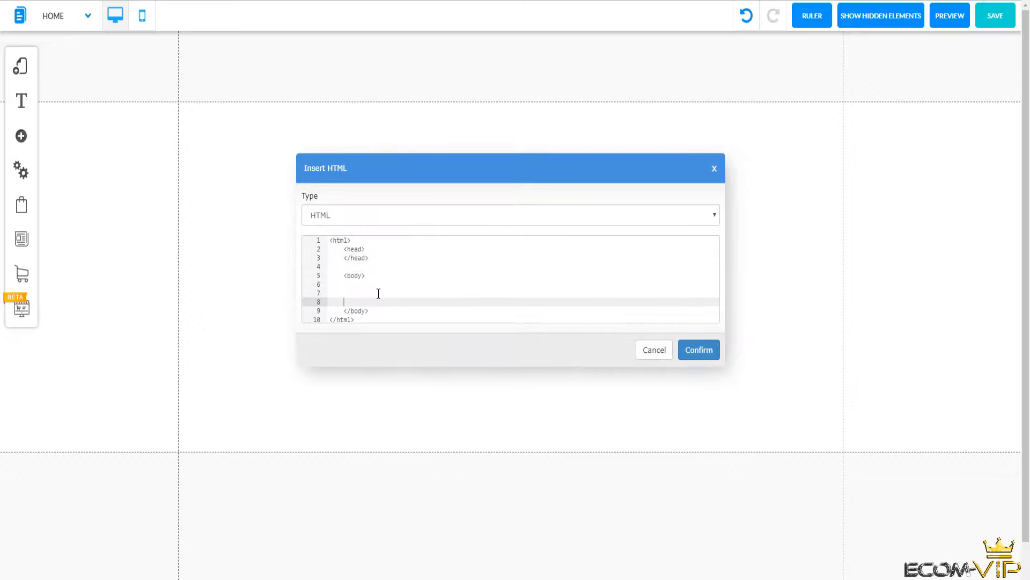
pyautogui.click(378, 293)
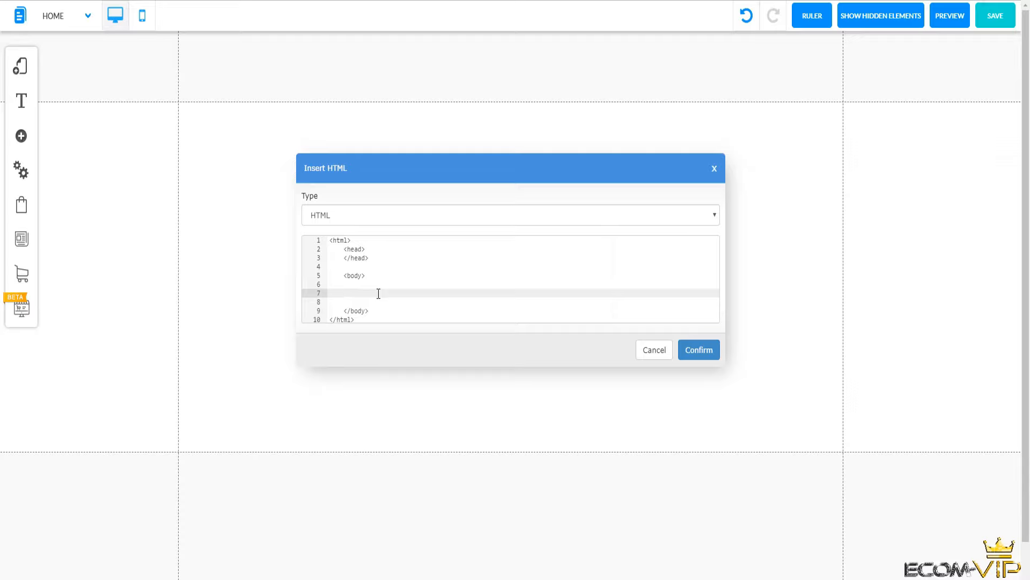
pyautogui.write('<iframe width="100%" height="100%" src="https://magazine.omb11.com/publish/1593" frameborder="0"></iframe>')
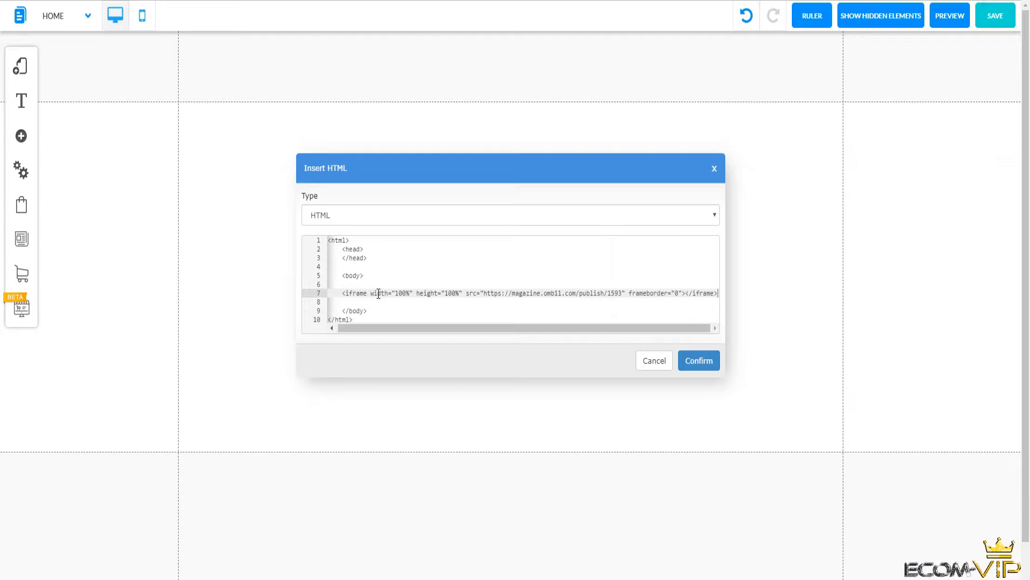
pyautogui.click(709, 370)
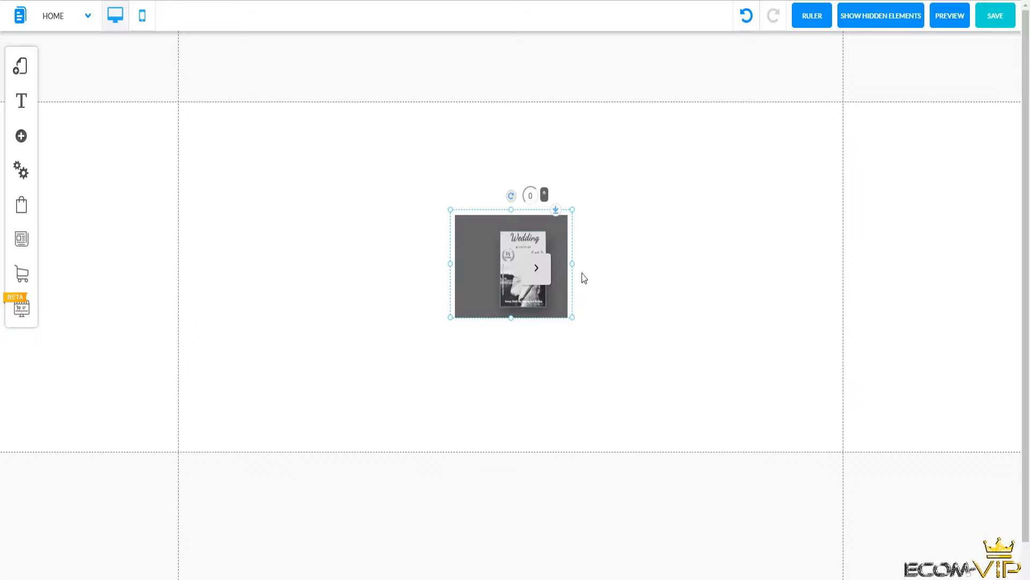
# Enlarge the embedded magazine element in width and height so it nearly fills the height of the page's main section
pyautogui.moveTo(573, 212); pyautogui.dragTo(909, 105)
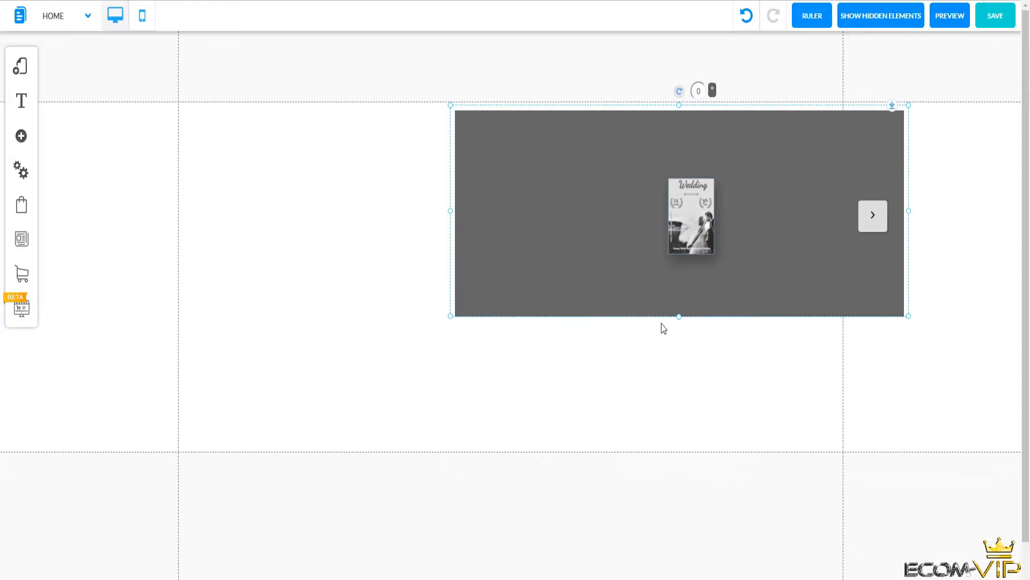
pyautogui.moveTo(678, 317); pyautogui.dragTo(716, 458)
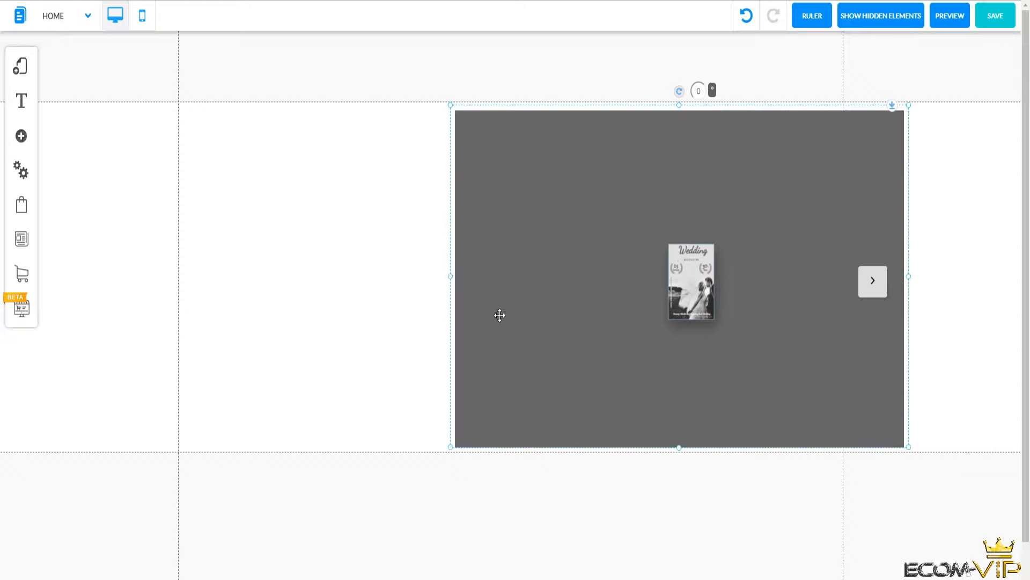
# Extend the page's main section downward and enlarge the embedded magazine element leftward and downward until it reaches the section's lower edge
pyautogui.moveTo(449, 285); pyautogui.dragTo(422, 296)
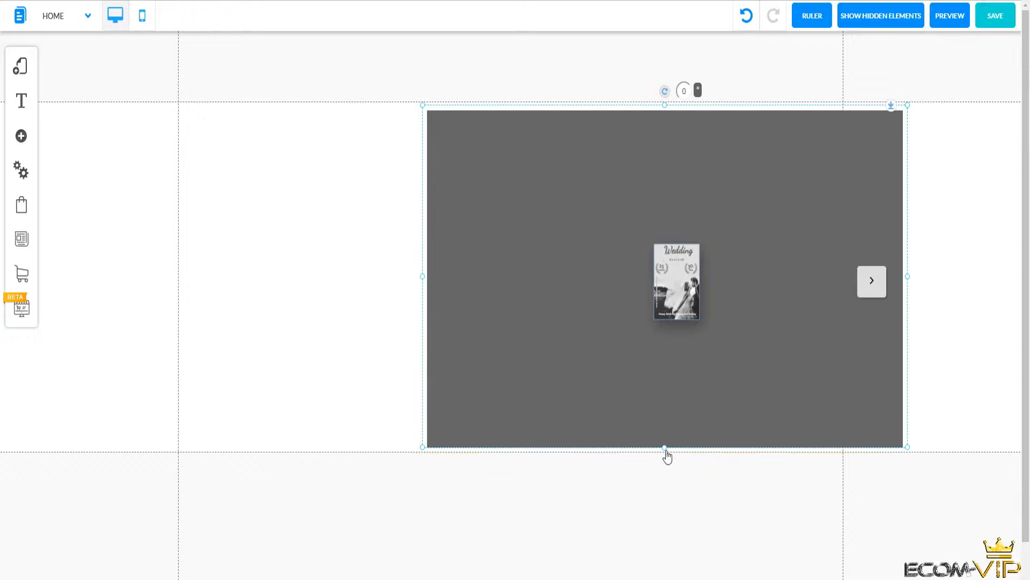
pyautogui.moveTo(664, 449); pyautogui.dragTo(644, 488)
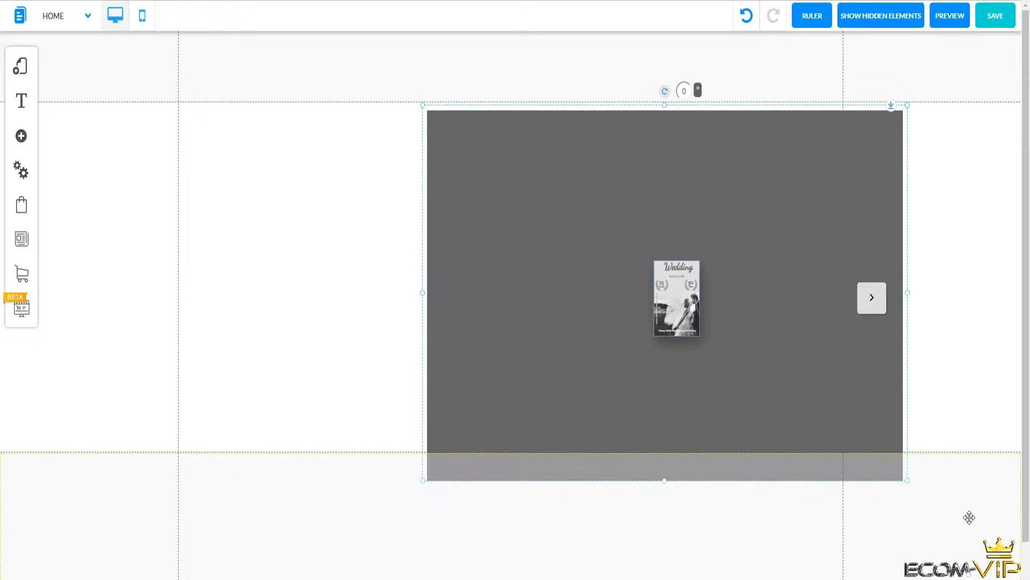
pyautogui.click(970, 517)
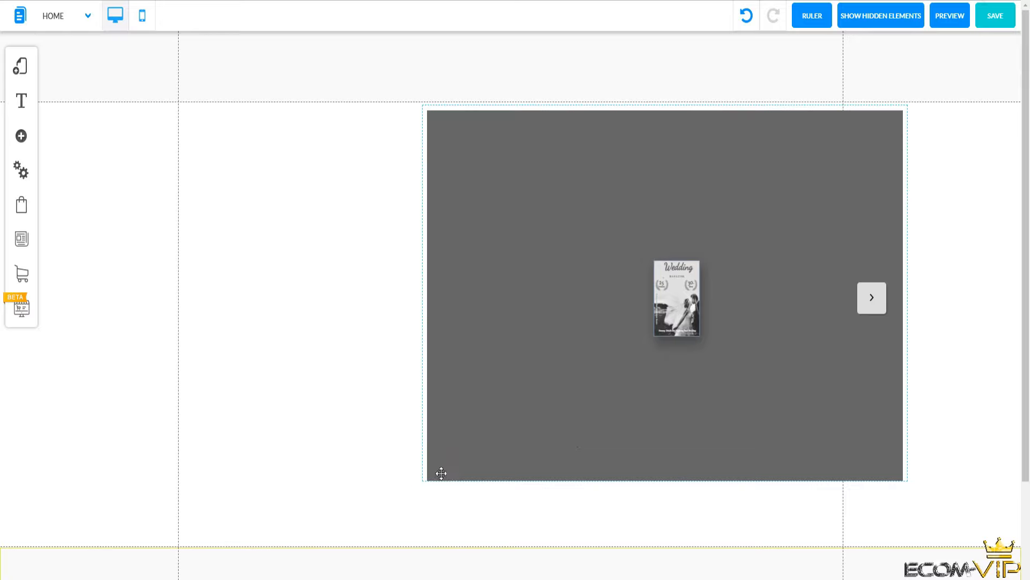
pyautogui.click(671, 472)
pyautogui.moveTo(421, 296); pyautogui.dragTo(283, 292)
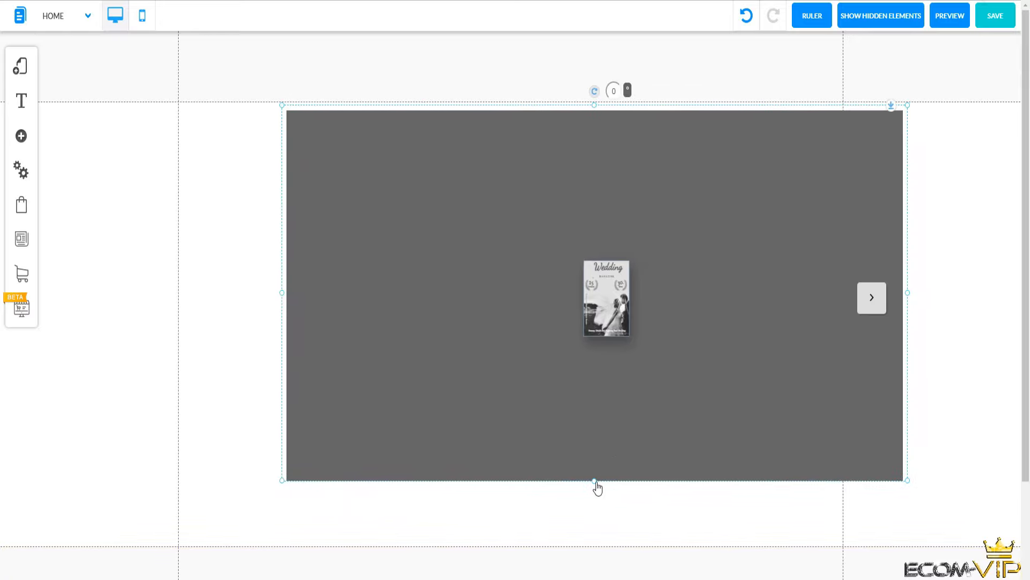
pyautogui.moveTo(595, 481); pyautogui.dragTo(594, 544)
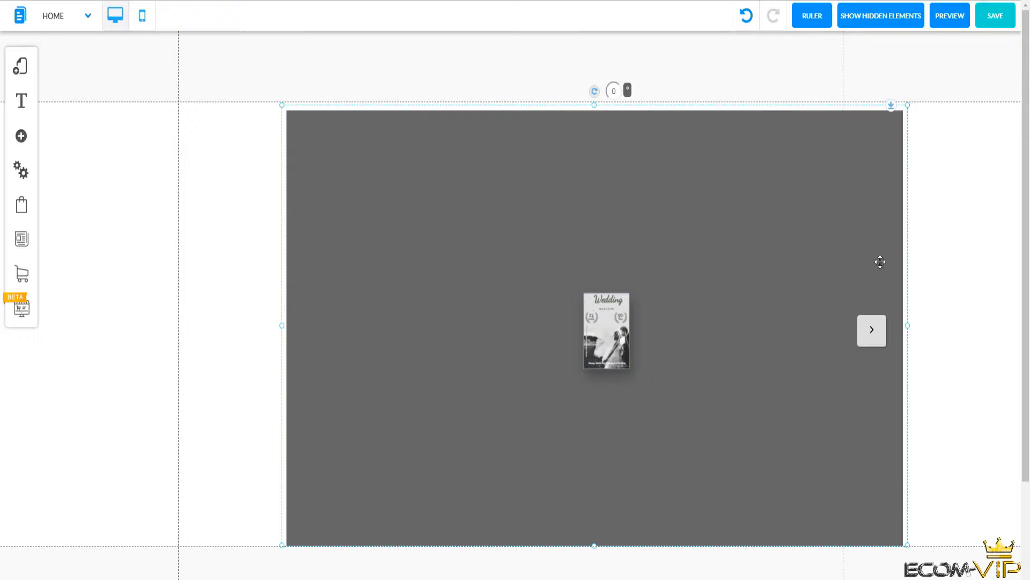
# Preview the Home page and page through the embedded wedding magazine from its front cover to the back cover
pyautogui.click(955, 23)
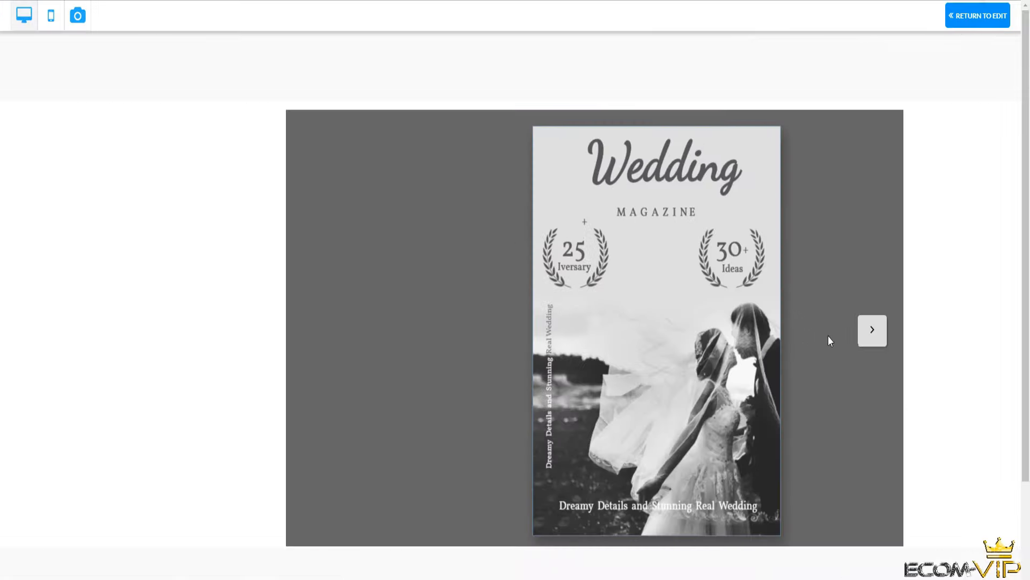
pyautogui.click(870, 331)
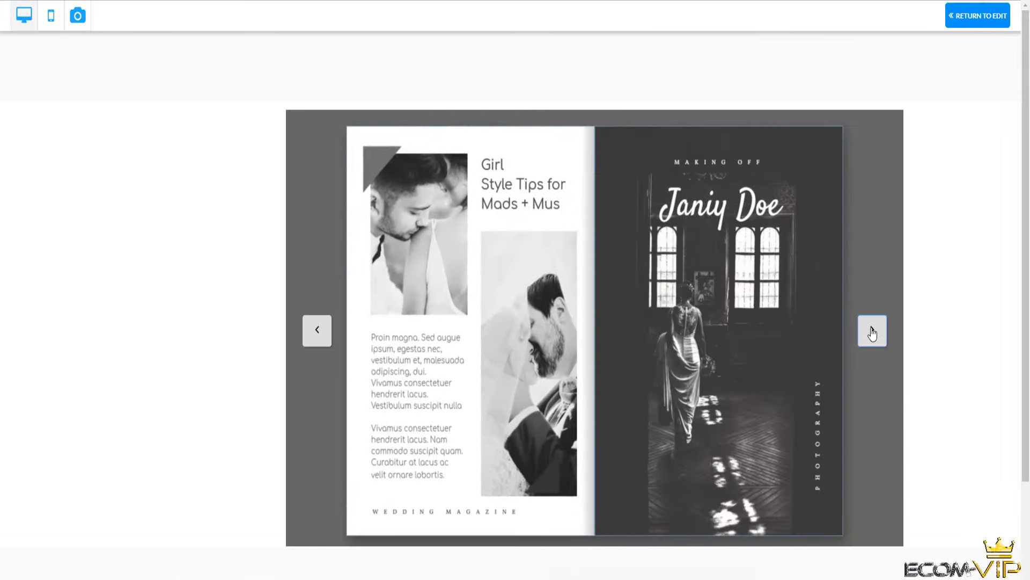
pyautogui.click(872, 331)
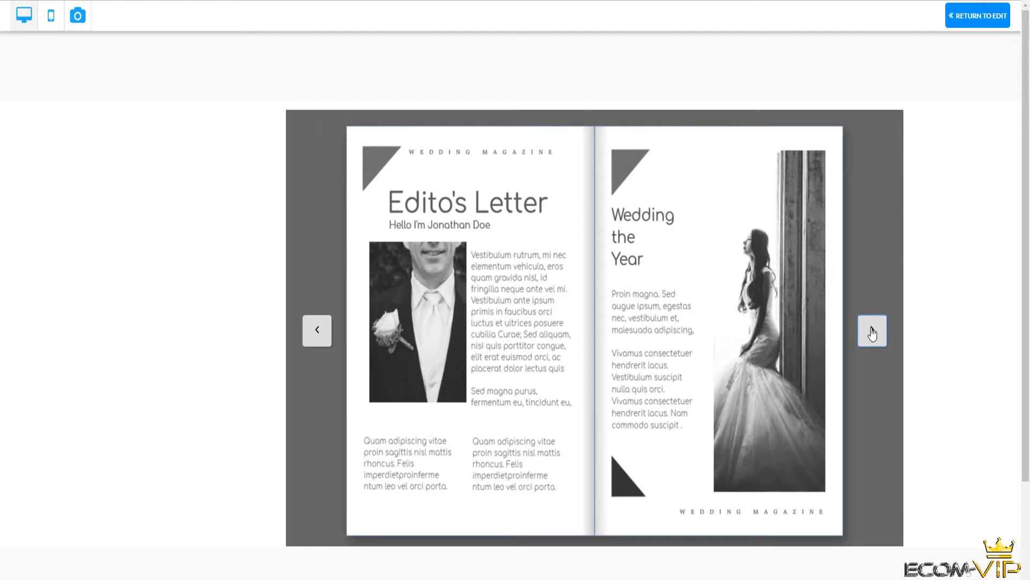
pyautogui.click(872, 331)
pyautogui.click(872, 331)
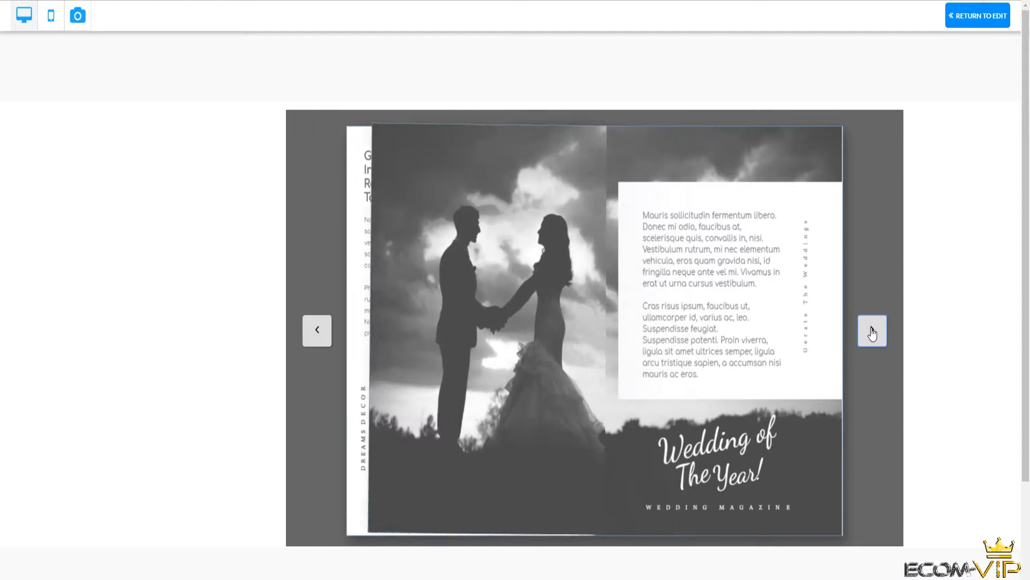
pyautogui.click(872, 332)
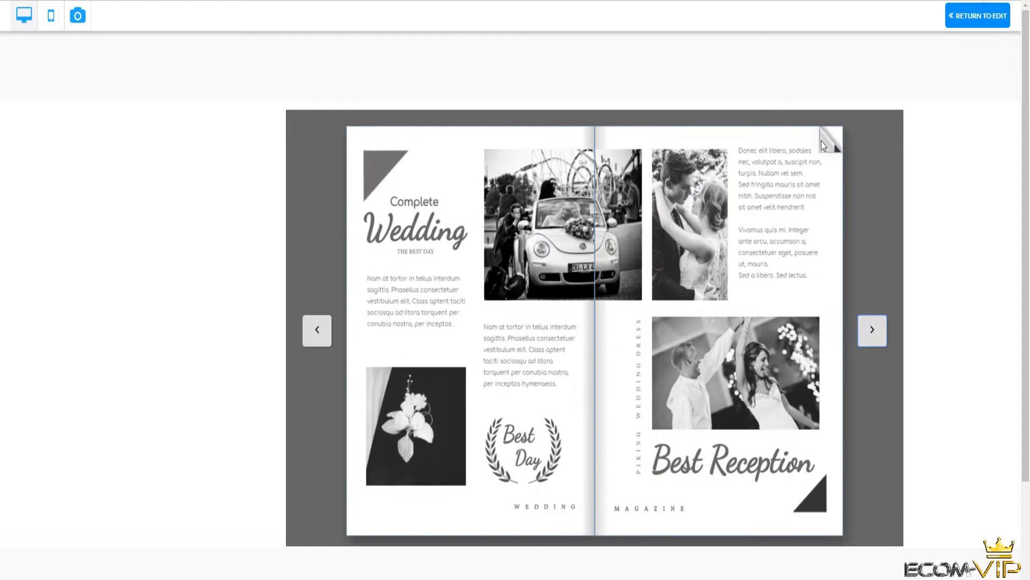
pyautogui.click(874, 330)
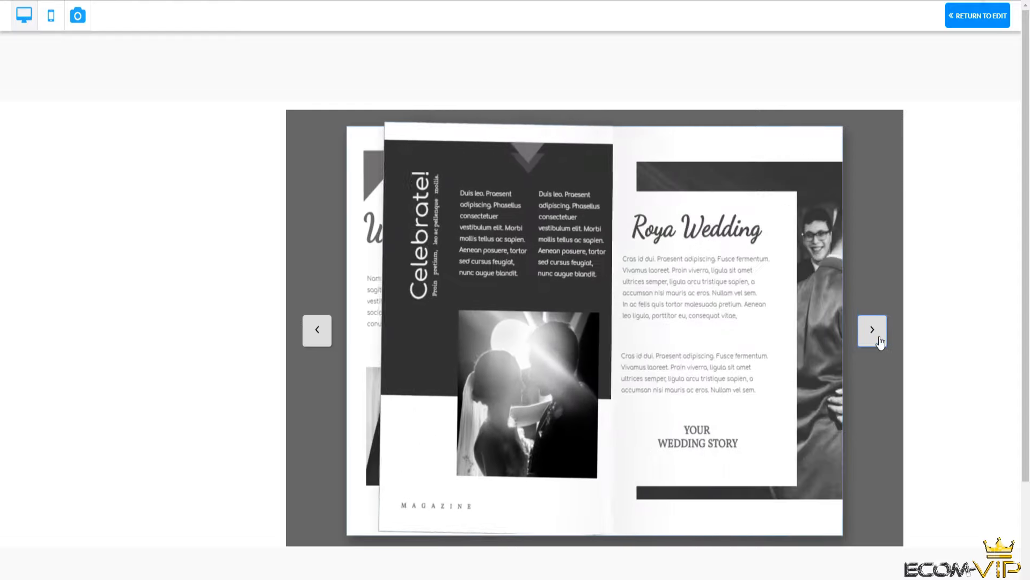
pyautogui.click(878, 333)
pyautogui.click(879, 336)
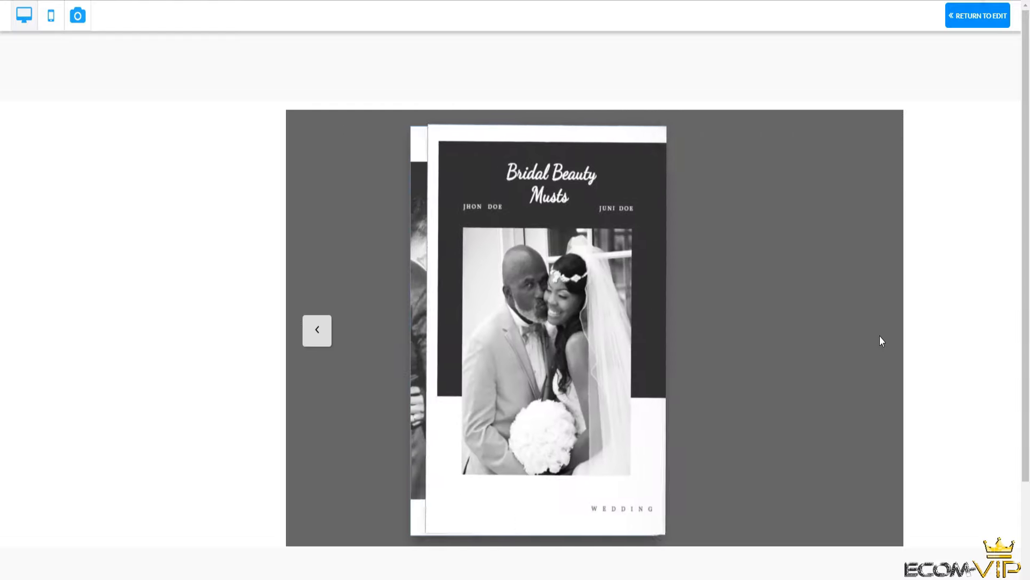